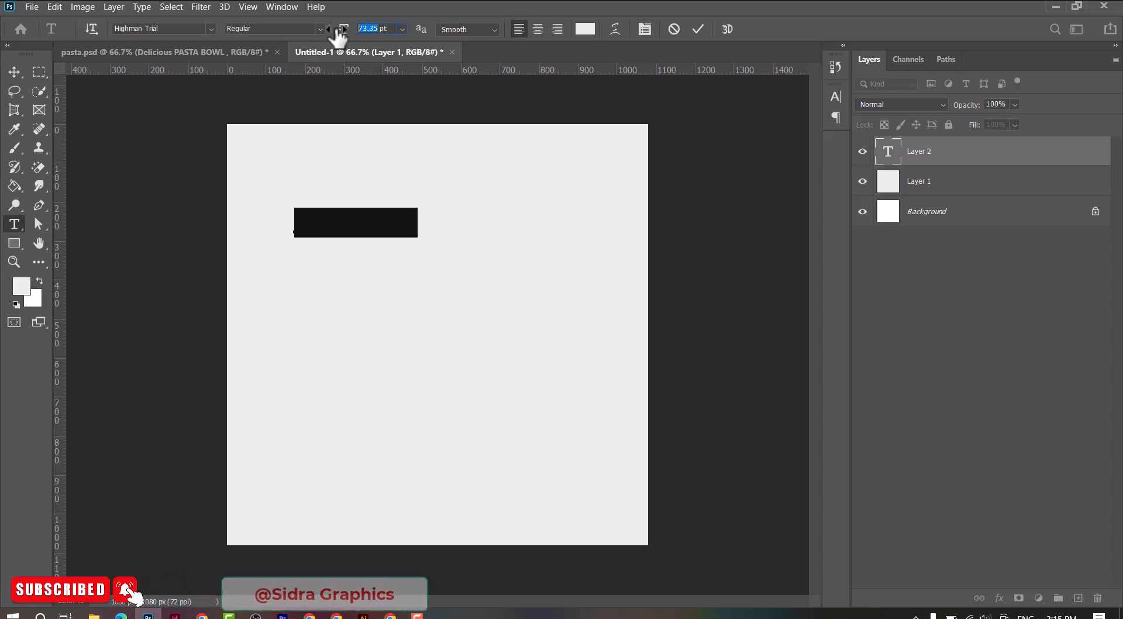
Replace the selected placeholder text with PASTA and set its font size to 563 pt.
click(388, 219)
key(ctrl+a)
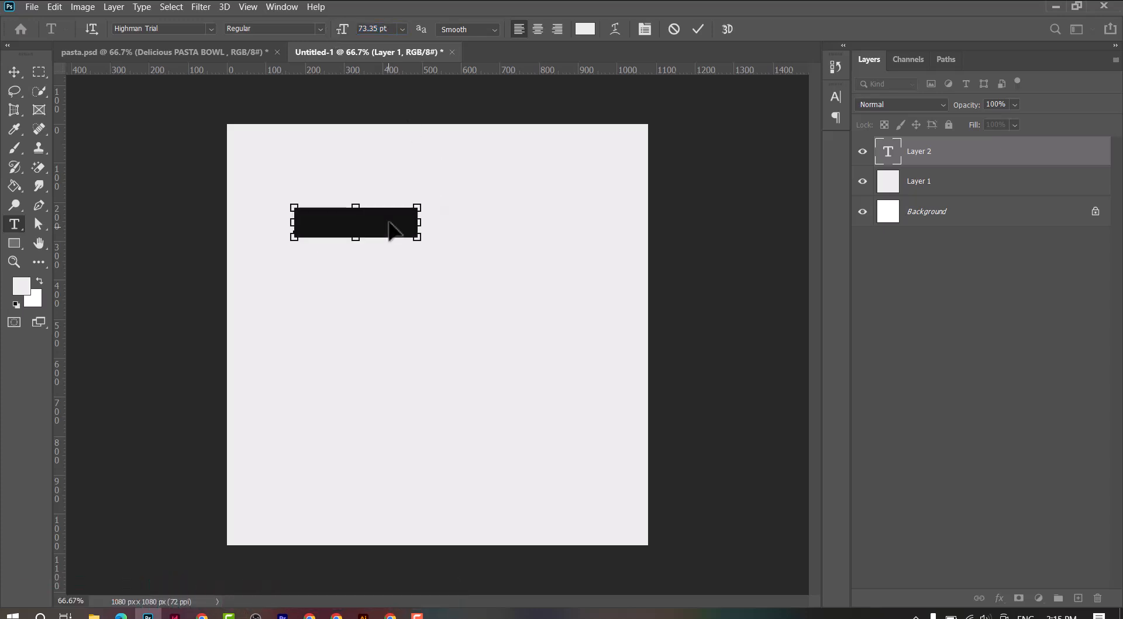
text(PASTA)
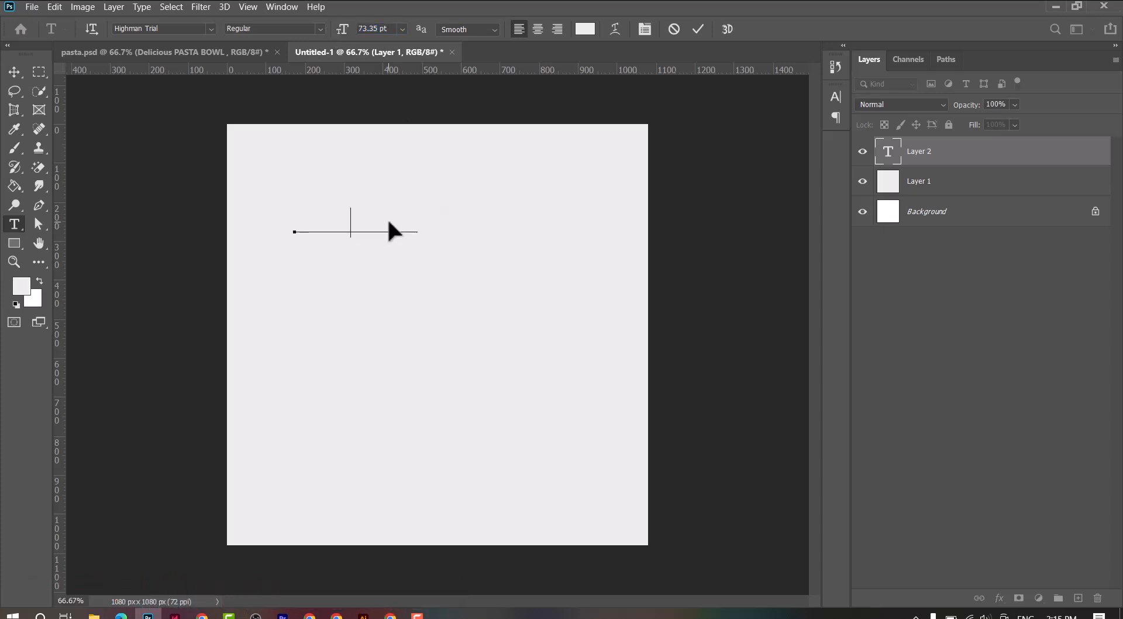
key(ctrl+a)
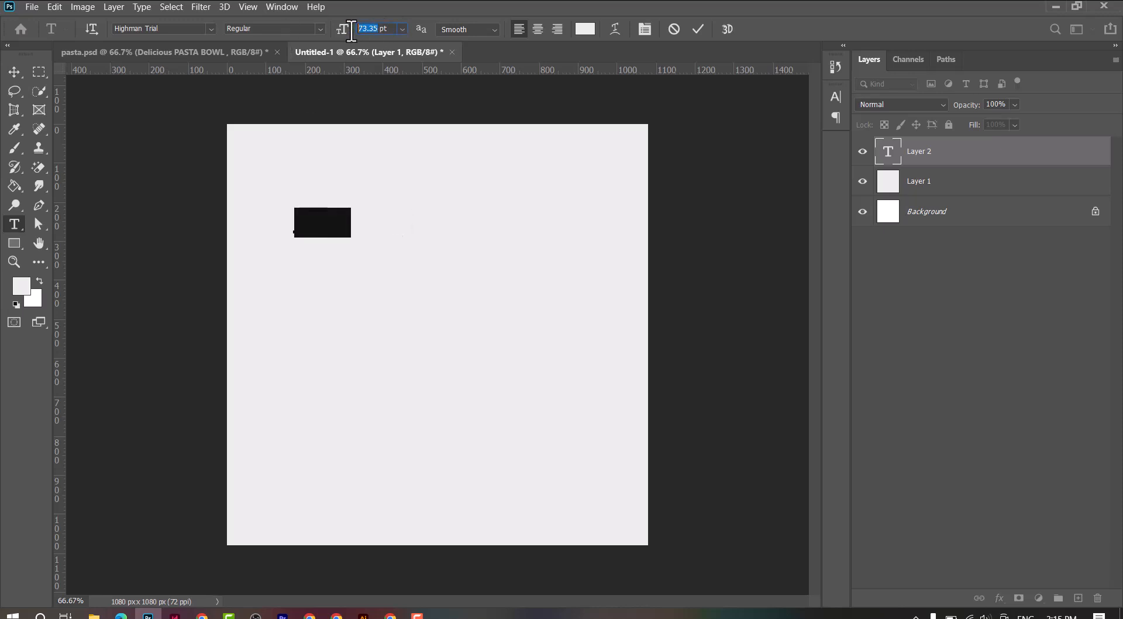
text(3)
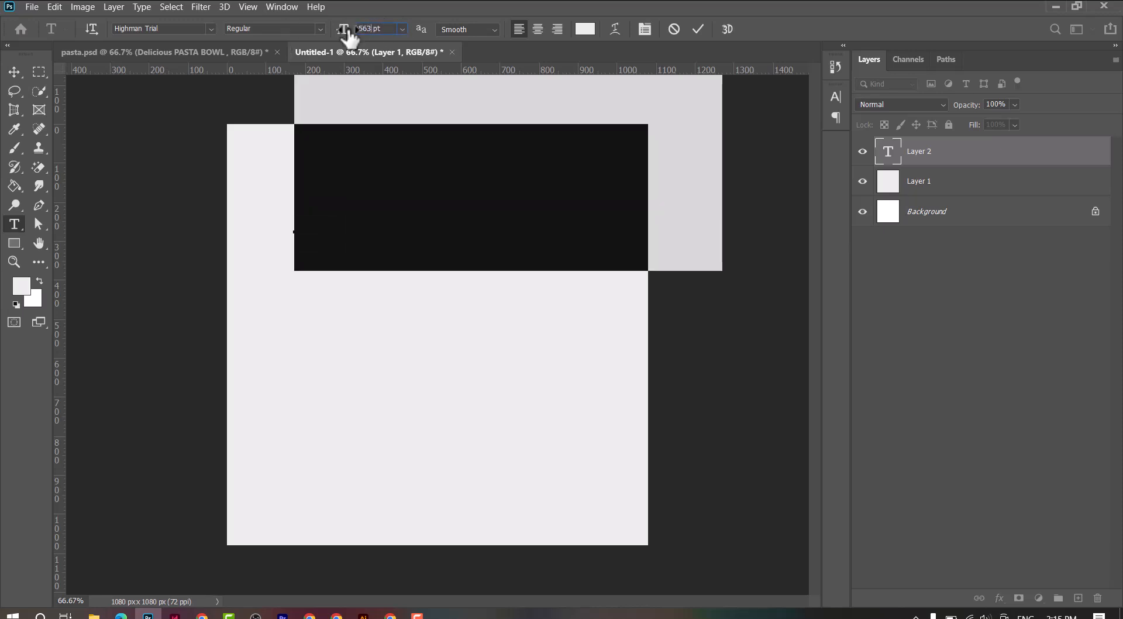
Set the PASTA text colour to white and commit the text layer.
click(585, 32)
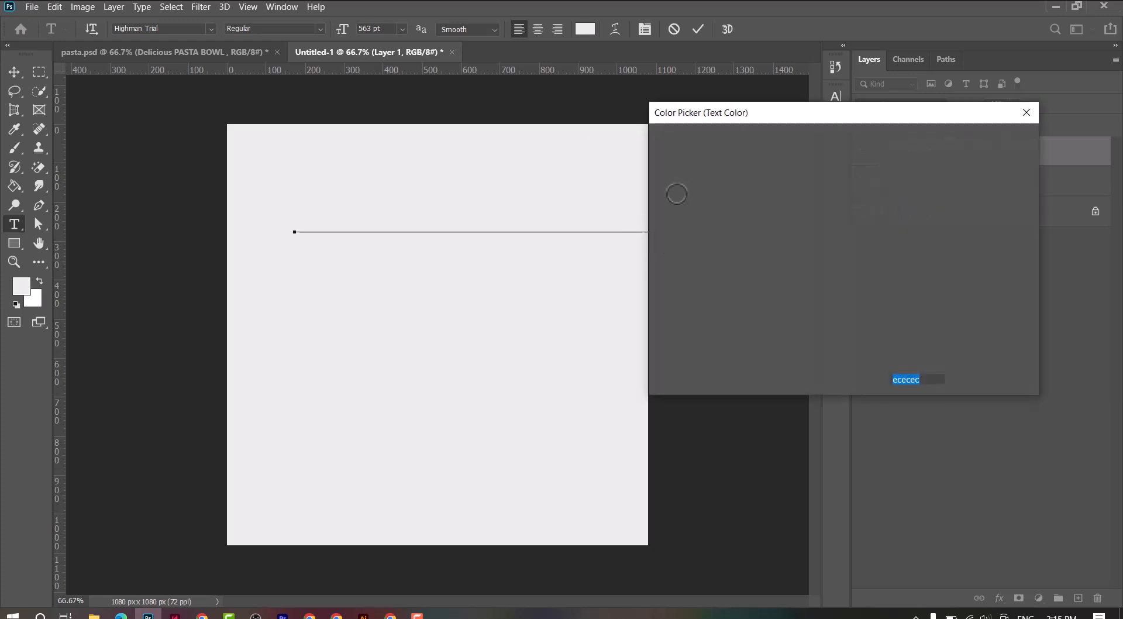
drag(675, 183, 639, 130)
click(987, 140)
click(14, 72)
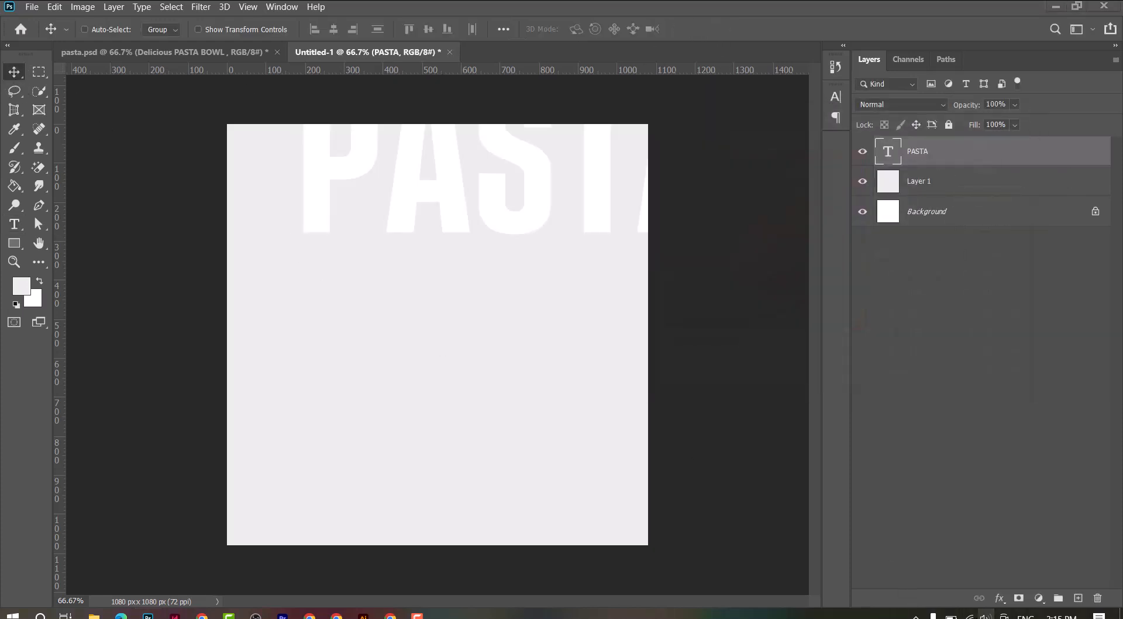
click(986, 616)
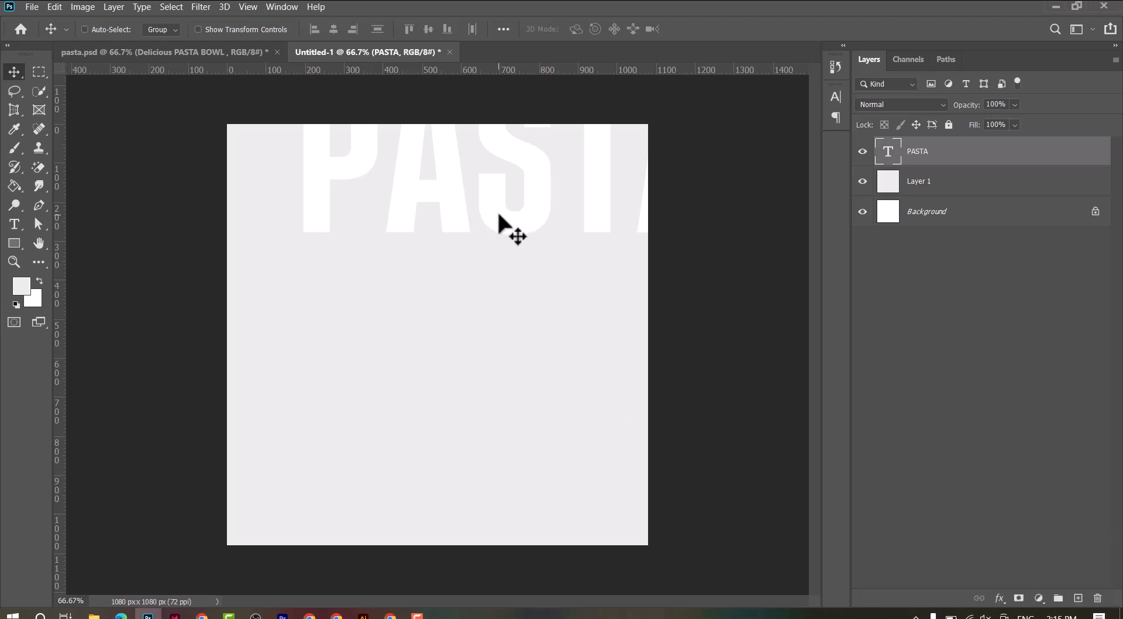
Position the PASTA text at the upper edge of the canvas so all five letters span its width.
drag(495, 218, 427, 261)
key(Up)
key(Up)
key(Up)
key(Up)
key(Up)
key(Up)
key(Up)
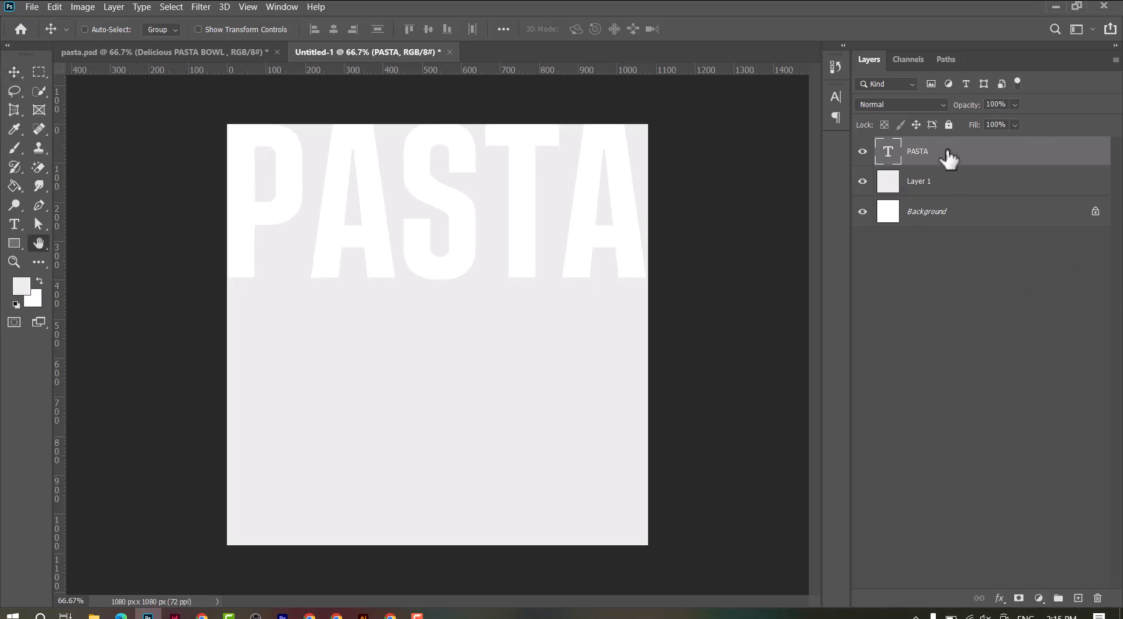
Add a thin Stroke layer effect to the PASTA text.
double_click(878, 156)
click(588, 278)
click(1025, 184)
Stack two copies of the stroked PASTA text down the canvas and set the text layers' opacity to 50%.
drag(525, 215, 451, 556)
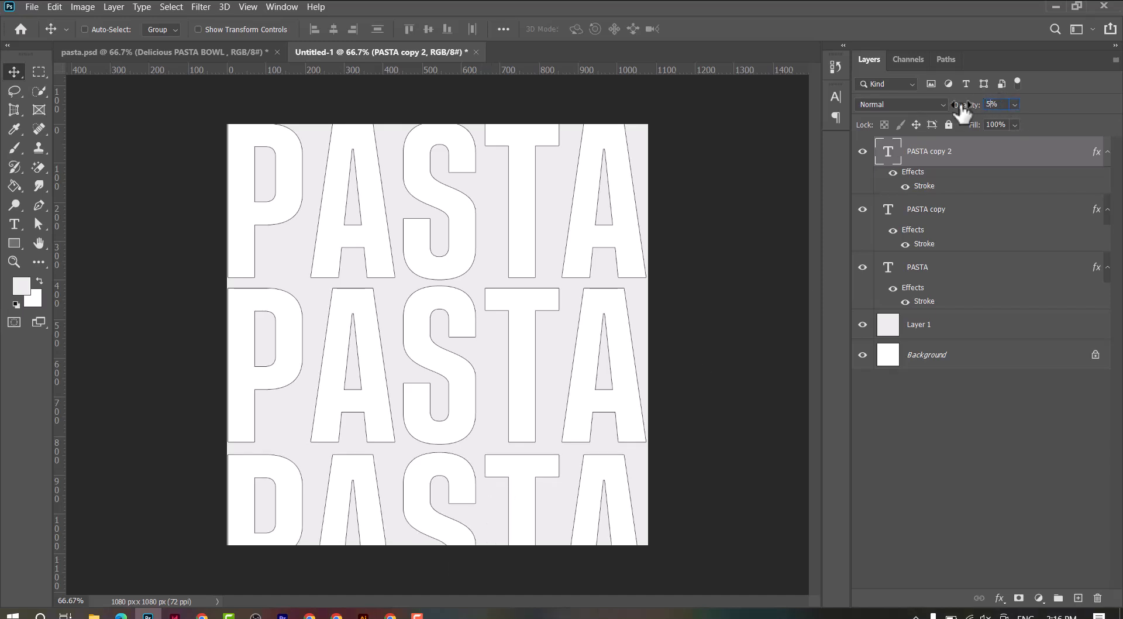
click(972, 214)
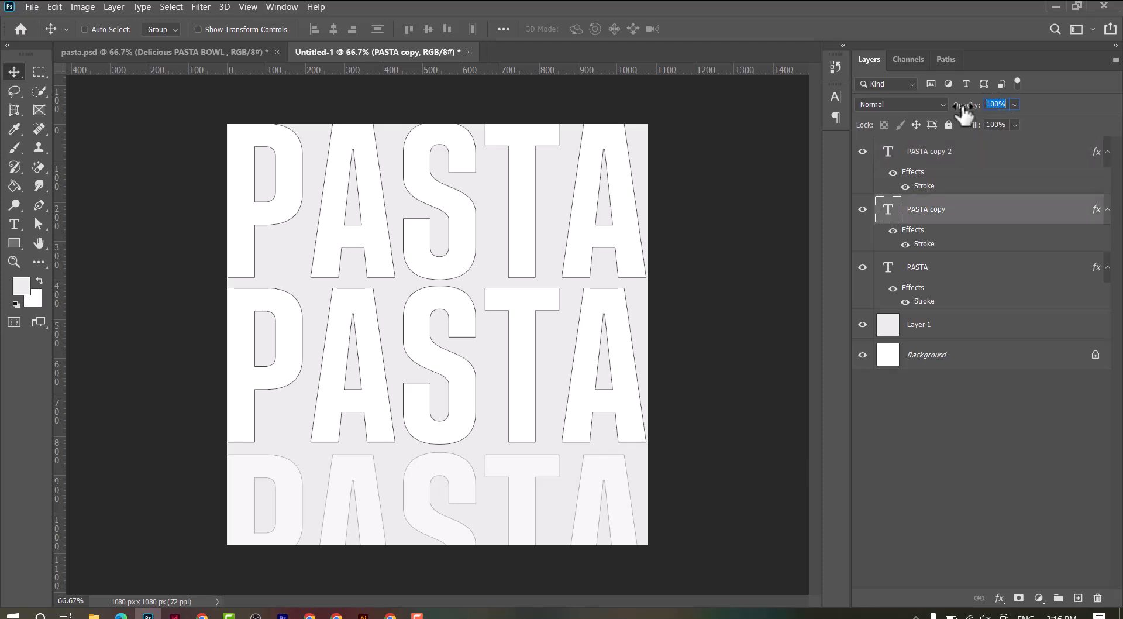
click(967, 271)
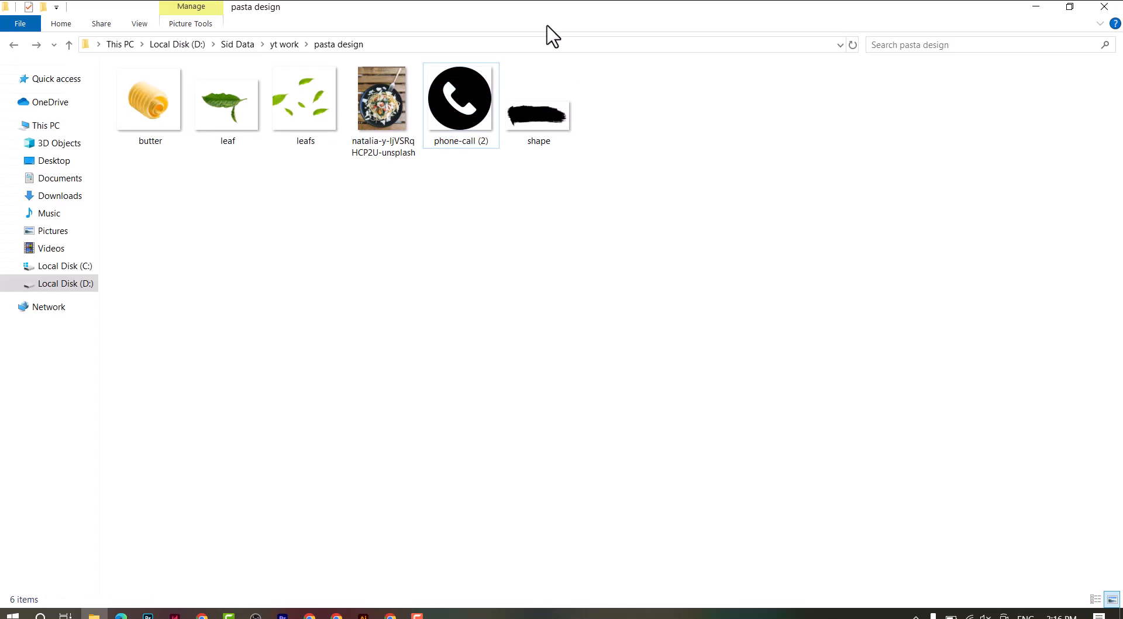
Place the shape brush-stroke image from the pasta design folder into the poster, rotated 90° to stand vertically.
mouse_move(538, 111)
mouse_down()
mouse_move(521, 208)
mouse_move(116, 614)
mouse_move(148, 614)
mouse_move(368, 406)
mouse_move(493, 179)
mouse_move(585, 155)
mouse_up()
drag(640, 230, 538, 565)
drag(535, 125, 818, 1)
key(ctrl+minus)
drag(494, 301, 451, 364)
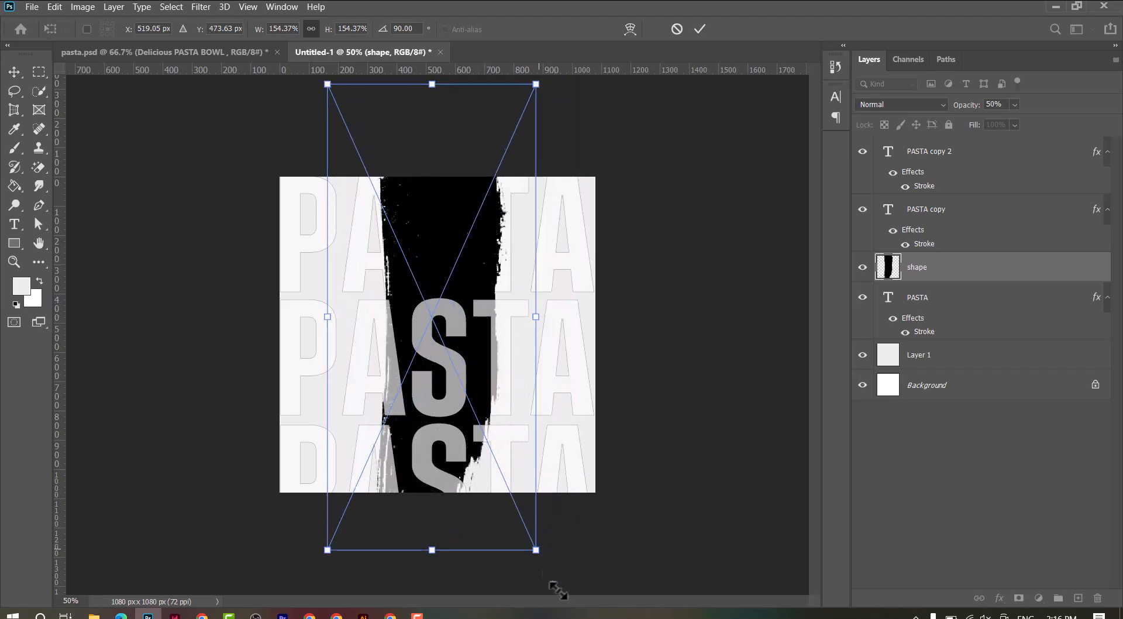
Scale the brush shape to 204.81% over the middle of the canvas and move its layer above the text layers.
drag(552, 578, 602, 615)
drag(496, 403, 464, 424)
drag(548, 383, 576, 401)
drag(446, 349, 436, 349)
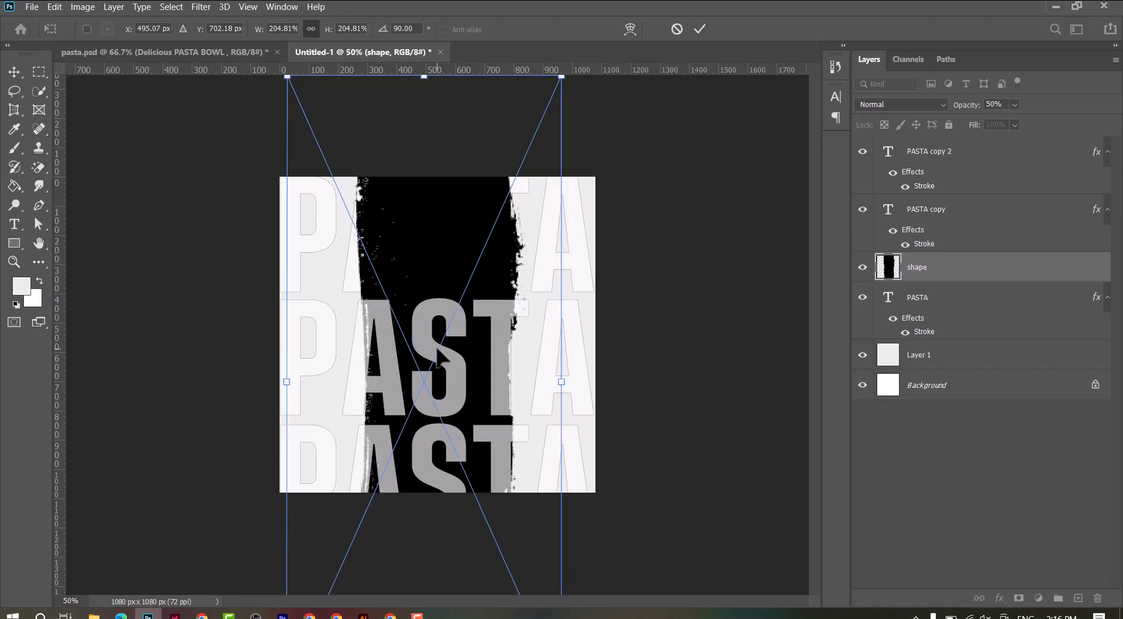
key(Return)
key(ctrl+minus)
drag(1032, 278, 983, 151)
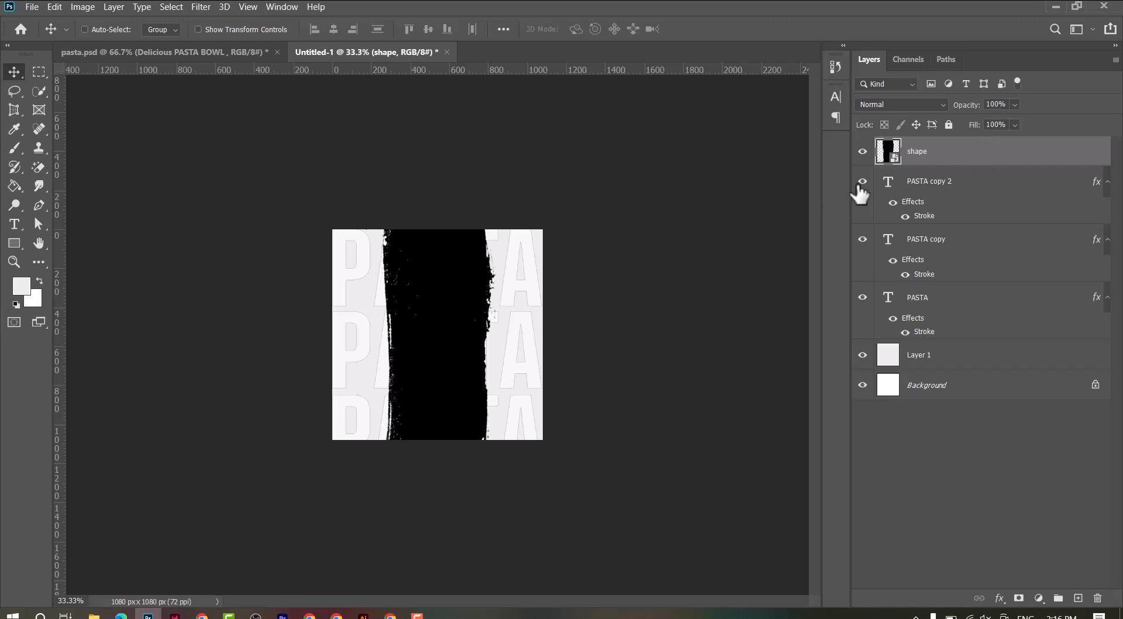
Apply a Color Overlay in dark grey #2b2a2a to the brush shape.
click(588, 354)
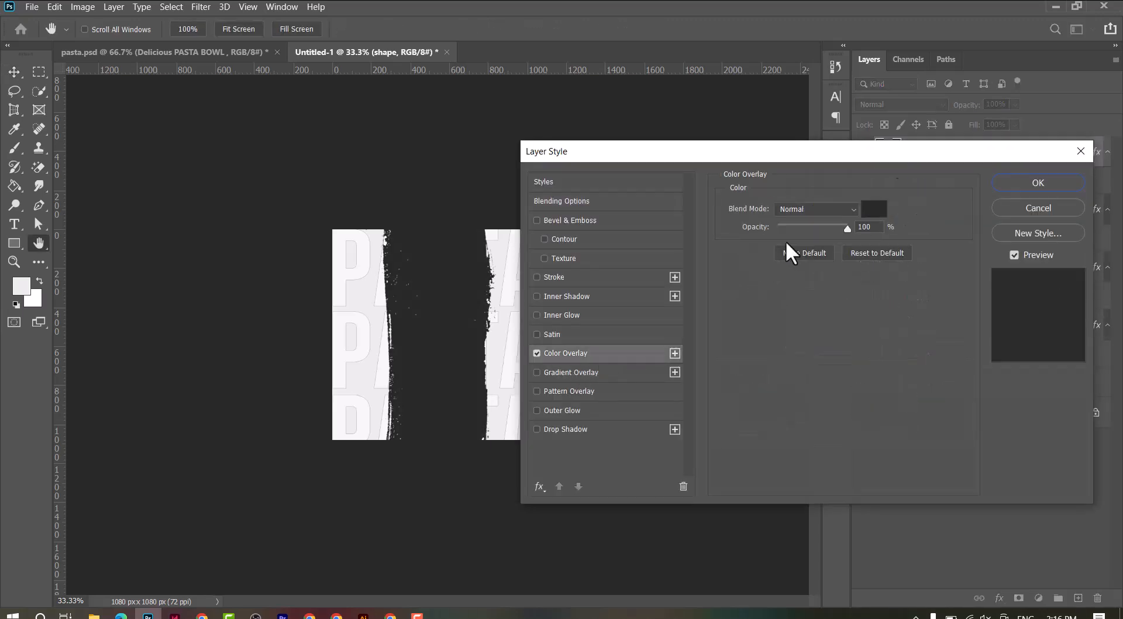
click(874, 209)
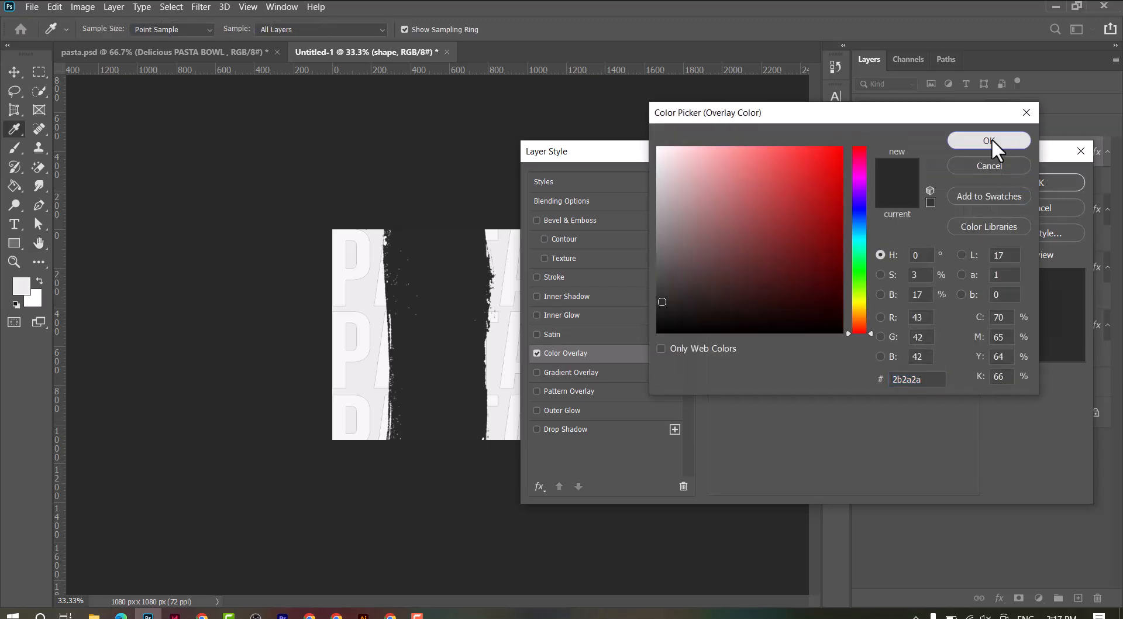
click(992, 139)
click(1030, 183)
Align the brush shape to the canvas's horizontal centre and nudge it slightly left.
key(ctrl+a)
click(334, 30)
key(ctrl+d)
key(ctrl+plus)
key(ctrl+plus)
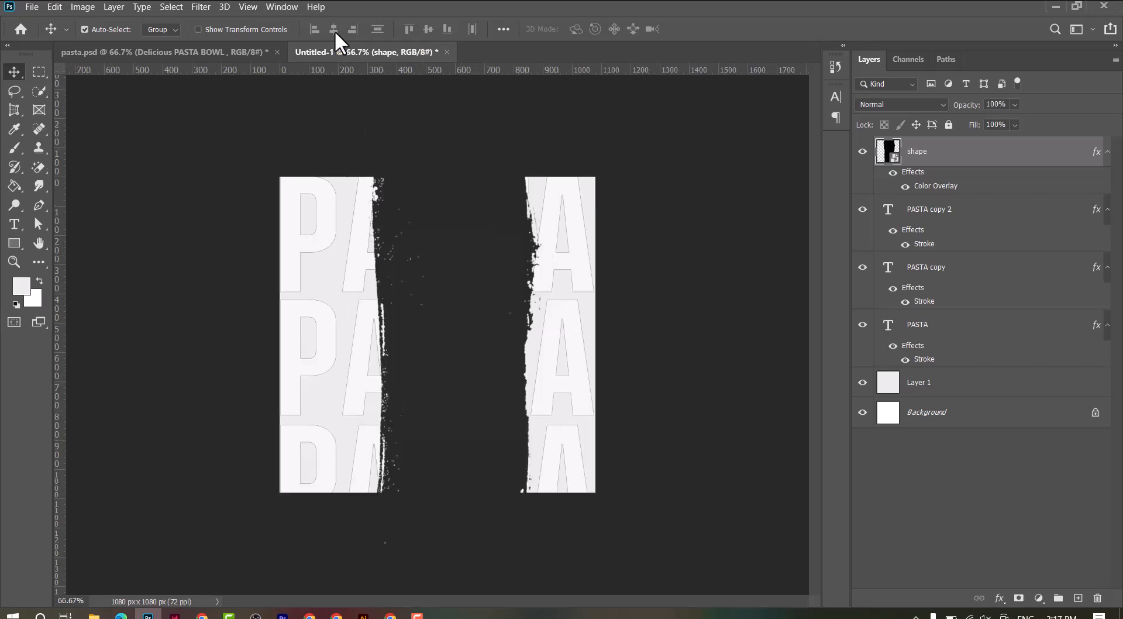
drag(419, 319, 405, 318)
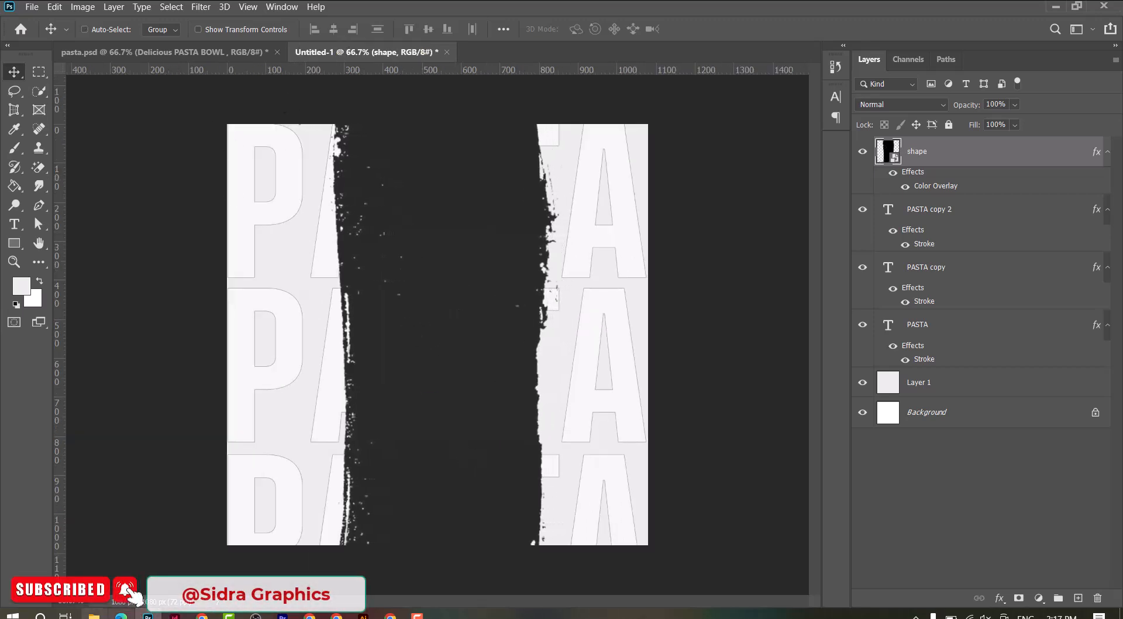
Open the pasta plate photo from the pasta design folder as a separate document.
click(93, 615)
click(351, 380)
drag(373, 106, 515, 51)
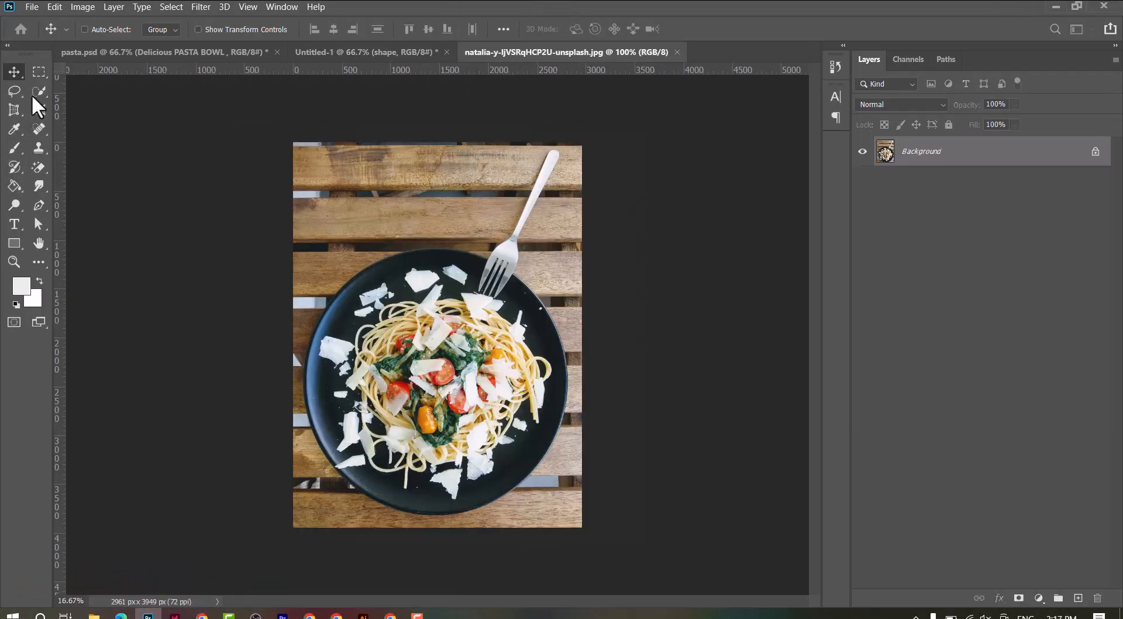
Select the black pasta plate with the Object Selection tool.
click(38, 86)
click(59, 90)
mouse_move(269, 228)
mouse_down()
mouse_move(589, 518)
mouse_move(589, 537)
mouse_up()
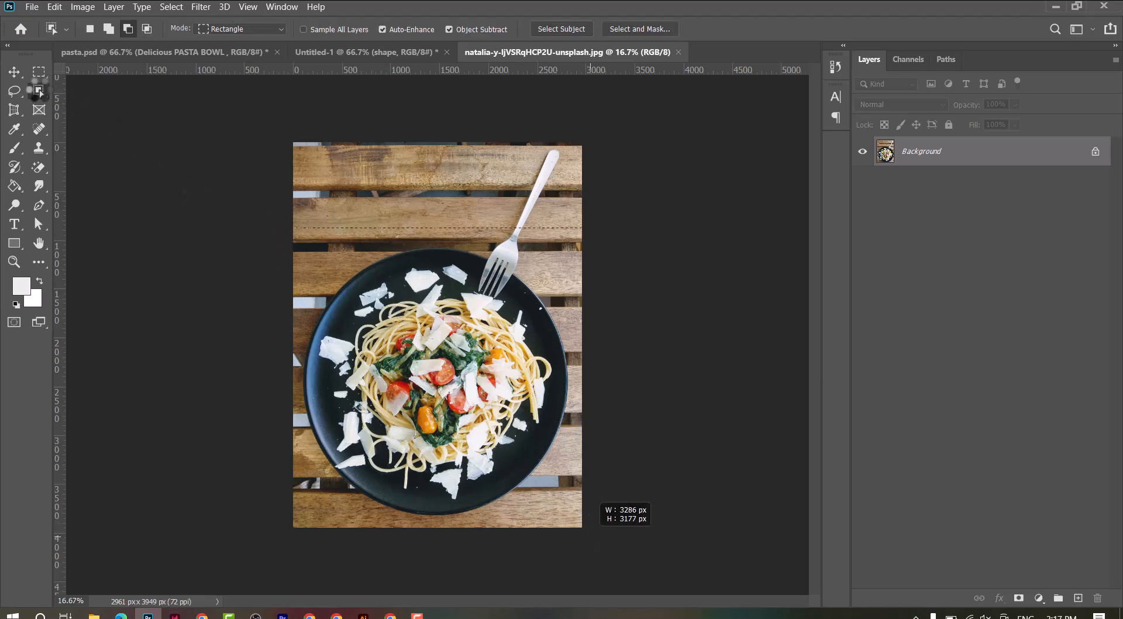
Touch up the edge of the plate selection with the Quick Selection tool in subtract mode.
right_click(39, 90)
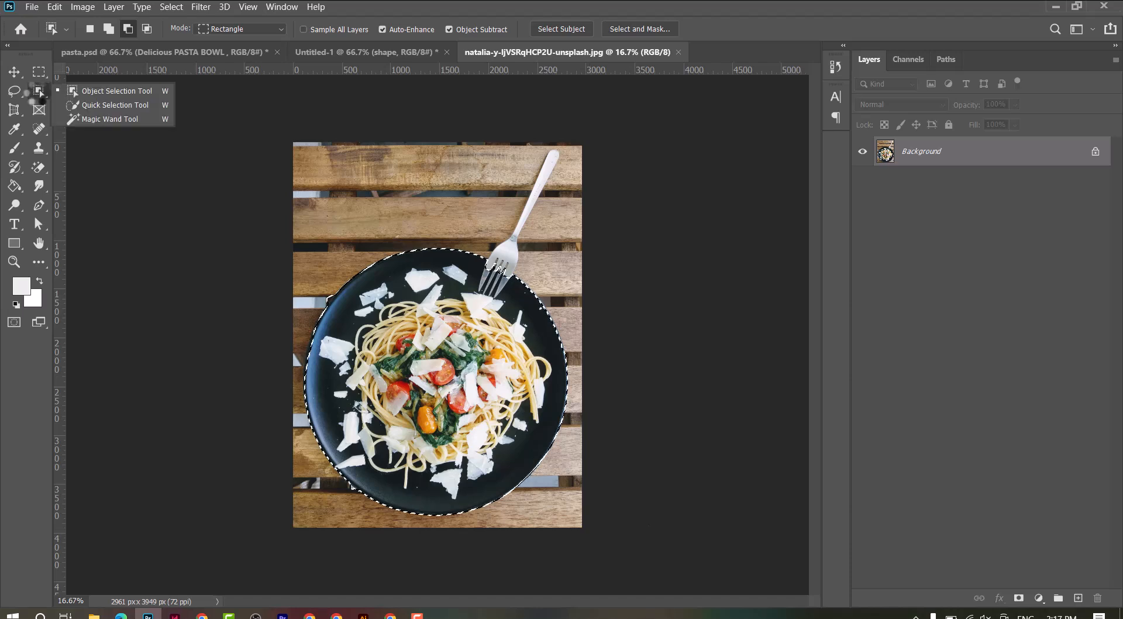
click(82, 104)
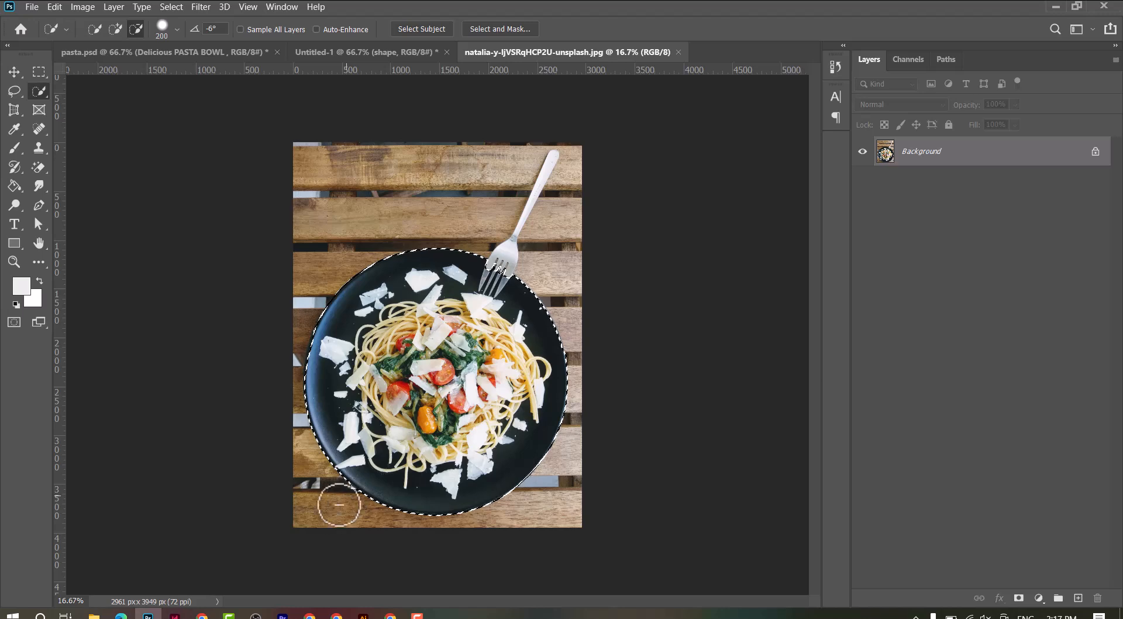
click(14, 71)
click(38, 90)
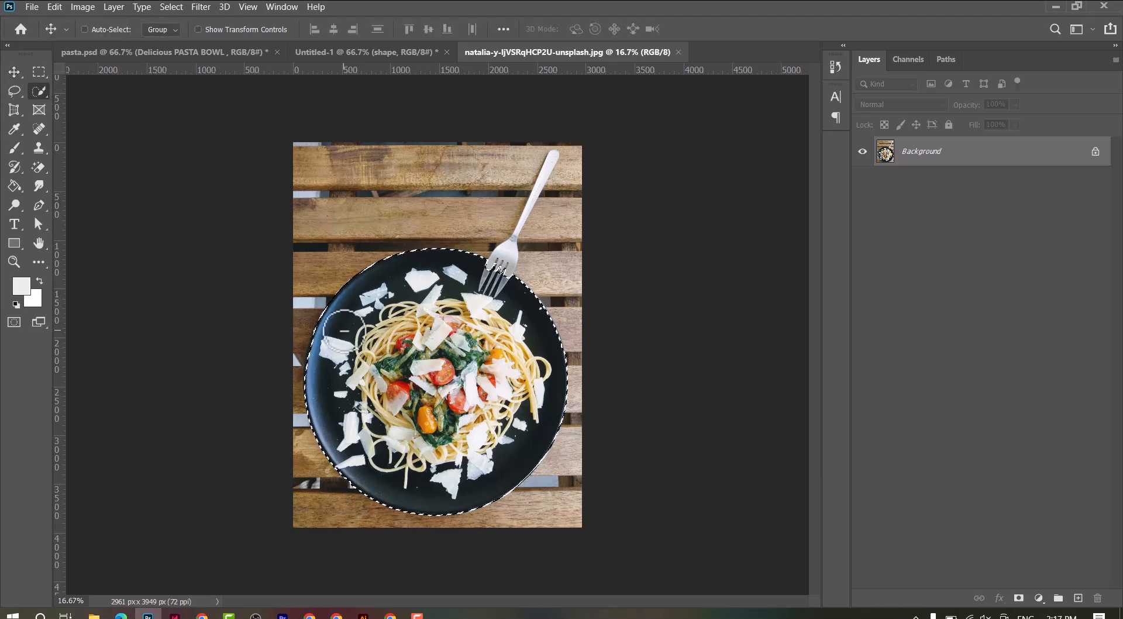
right_click(345, 332)
click(526, 359)
click(632, 158)
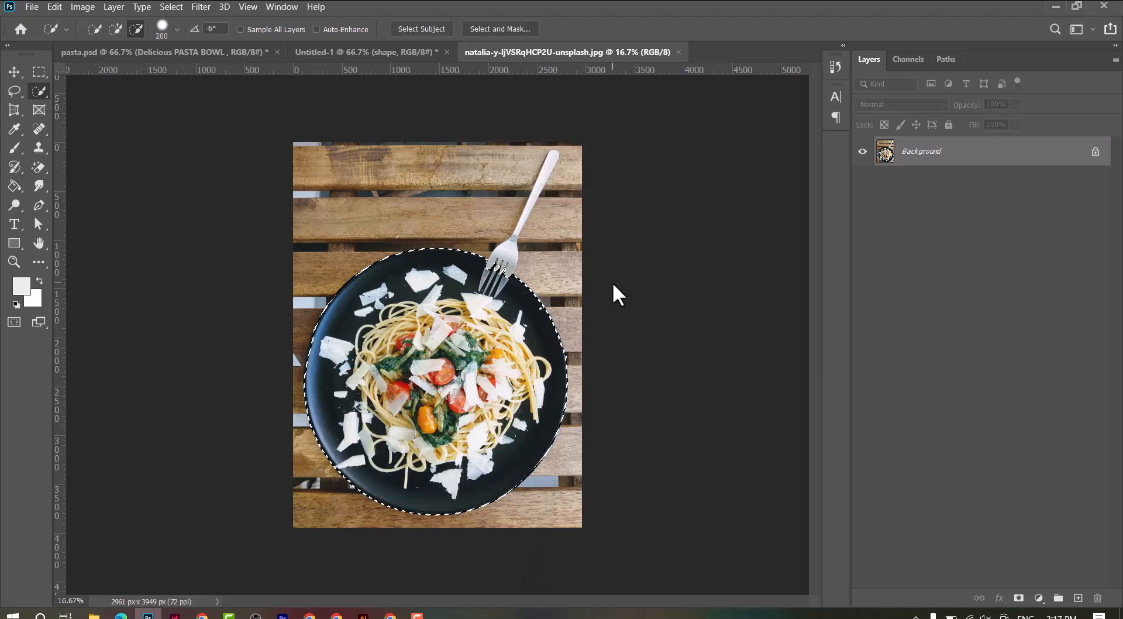
Copy the selected plate to its own layer and bring it into the Untitled-1 poster.
key(ctrl+j)
click(14, 72)
drag(508, 336, 462, 290)
Scale the plate to 30.44% and place it over the upper part of the poster, partly beyond the canvas edge.
key(ctrl+minus)
key(ctrl+minus)
key(ctrl+minus)
key(ctrl+t)
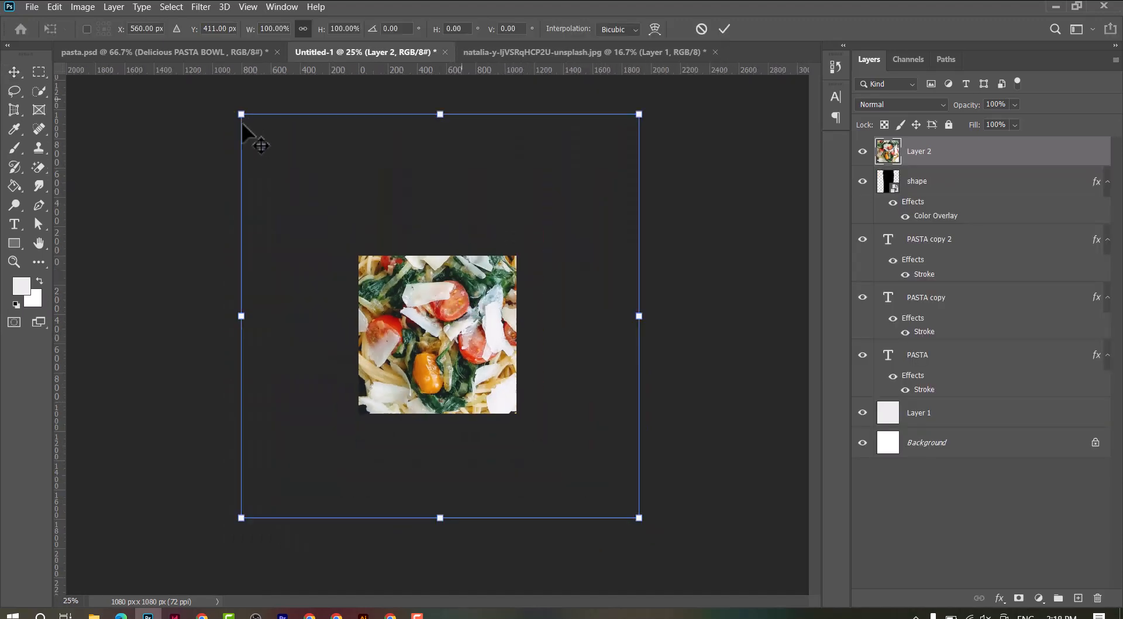
drag(240, 113, 492, 369)
drag(533, 476, 428, 296)
drag(514, 223, 488, 250)
drag(462, 310, 465, 286)
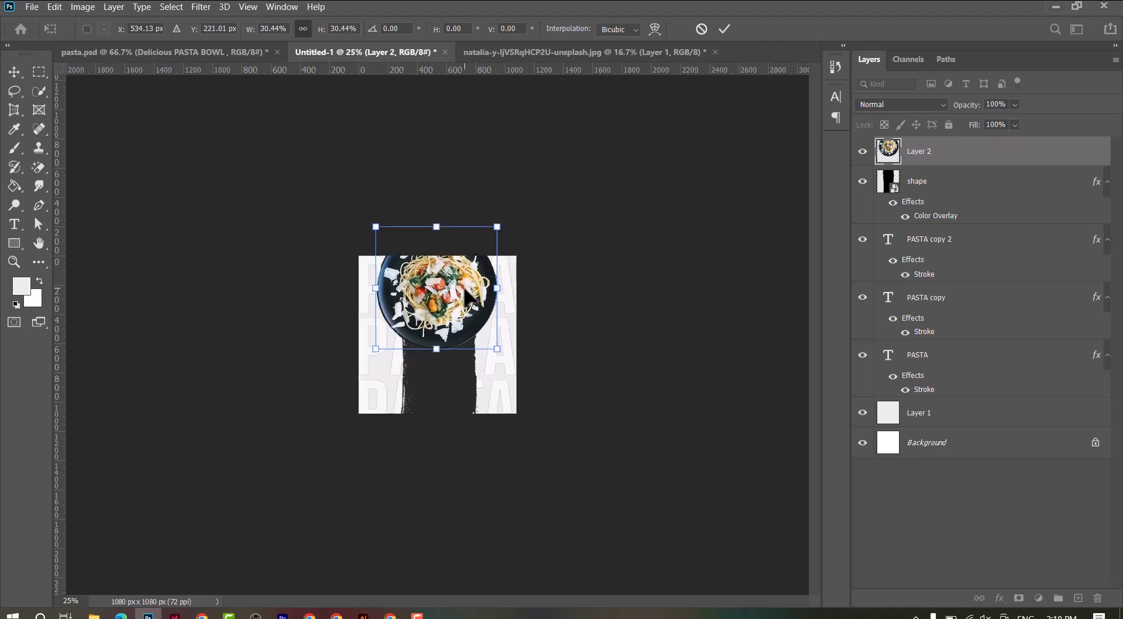
key(Return)
Centre the plate horizontally on the canvas and move it slightly higher.
key(ctrl+plus)
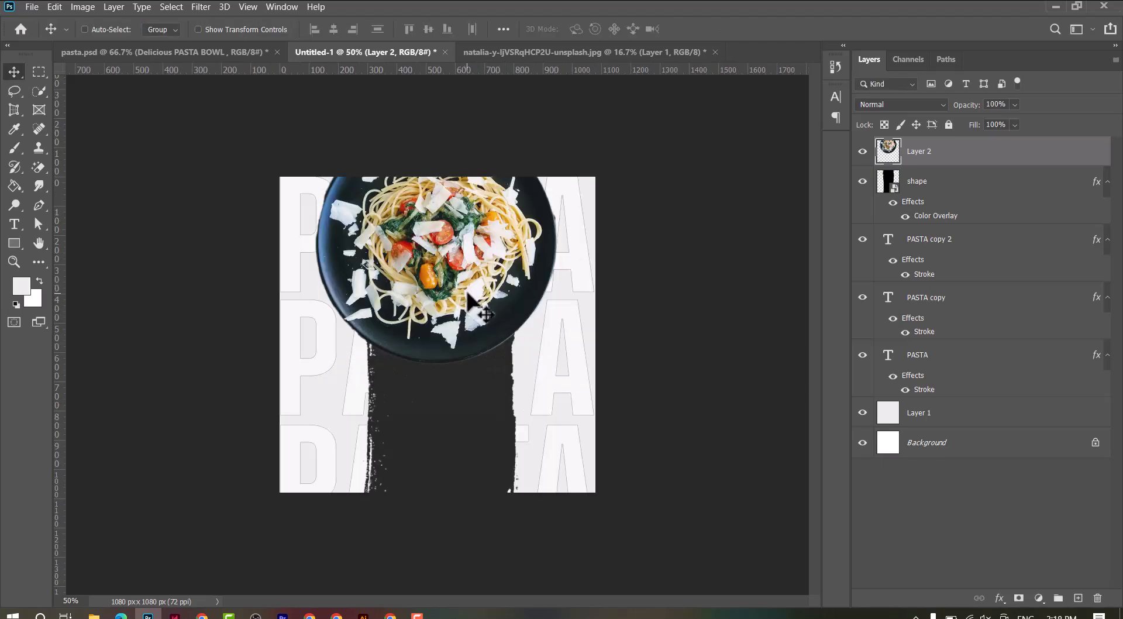
key(ctrl+plus)
key(ctrl+a)
click(334, 30)
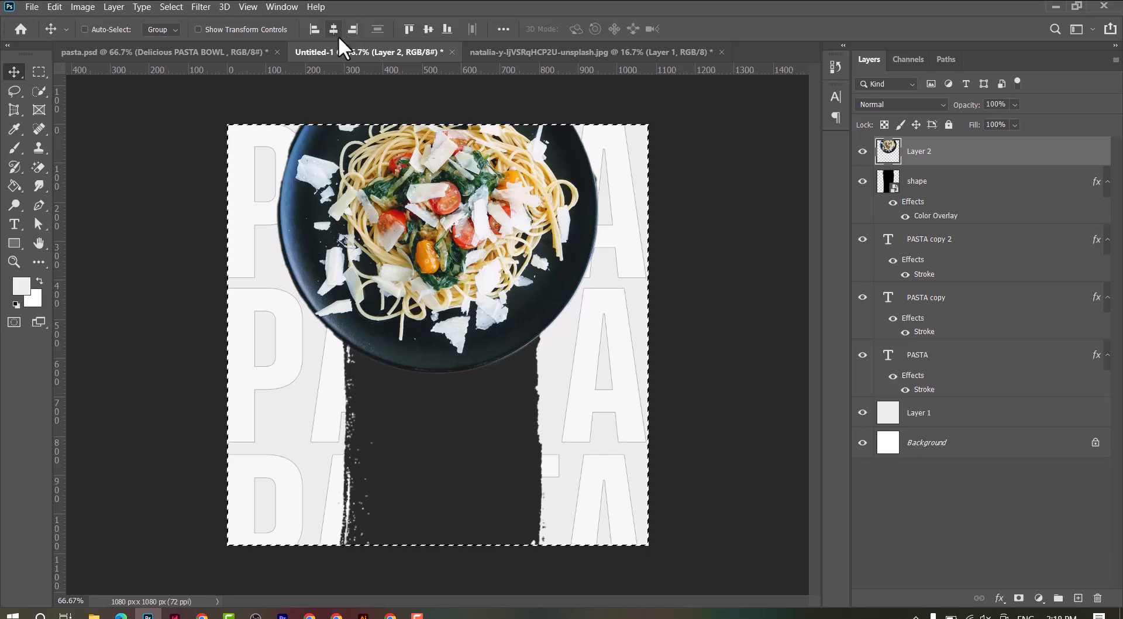
key(ctrl+d)
drag(438, 300, 413, 278)
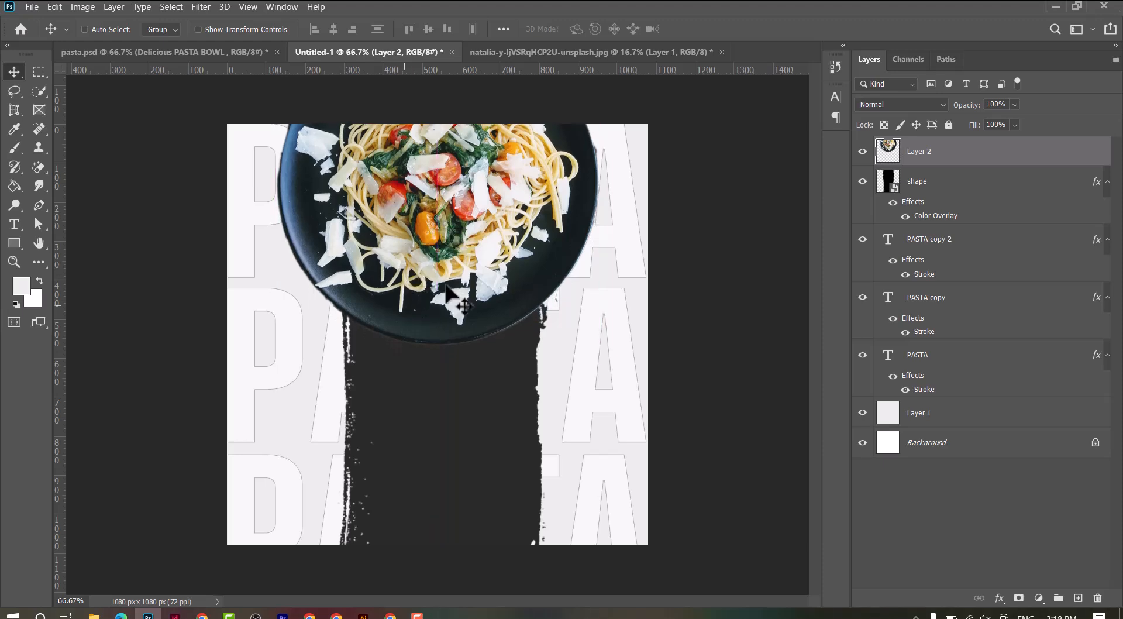
Convert the plate layer to a smart object and give it a black outer glow with 54% opacity and 87 px size.
right_click(961, 166)
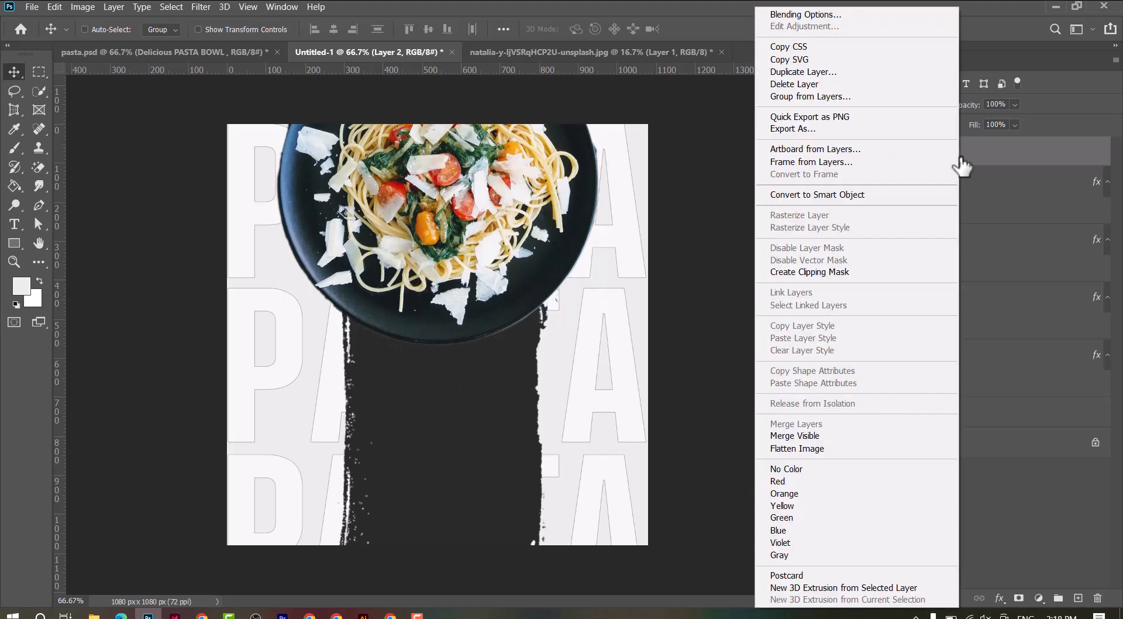
click(879, 193)
right_click(959, 155)
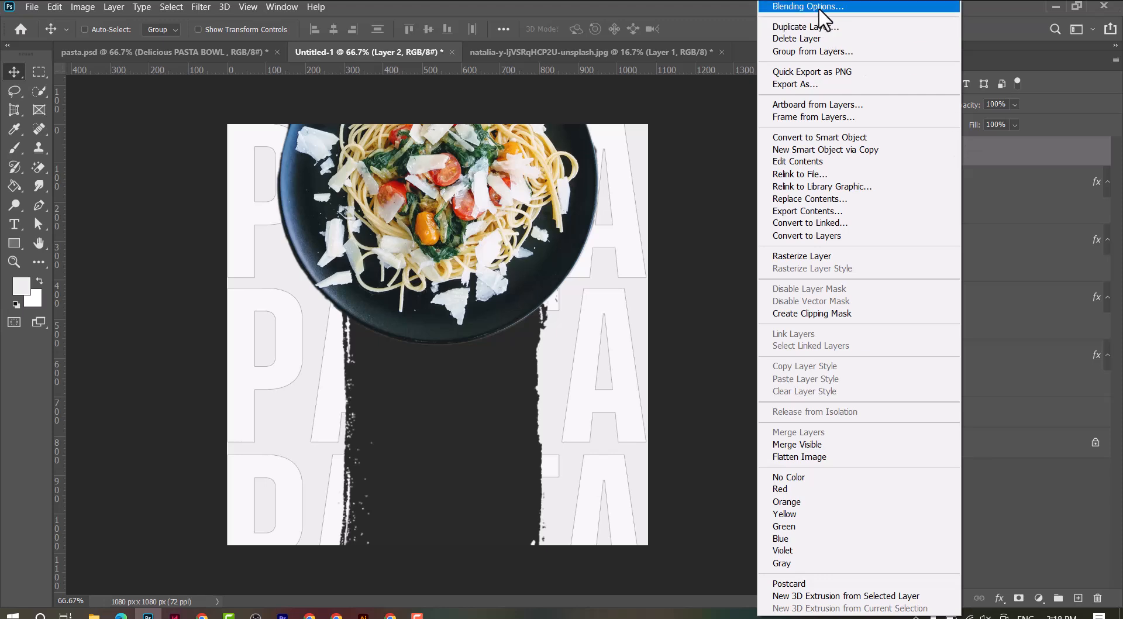
key(Escape)
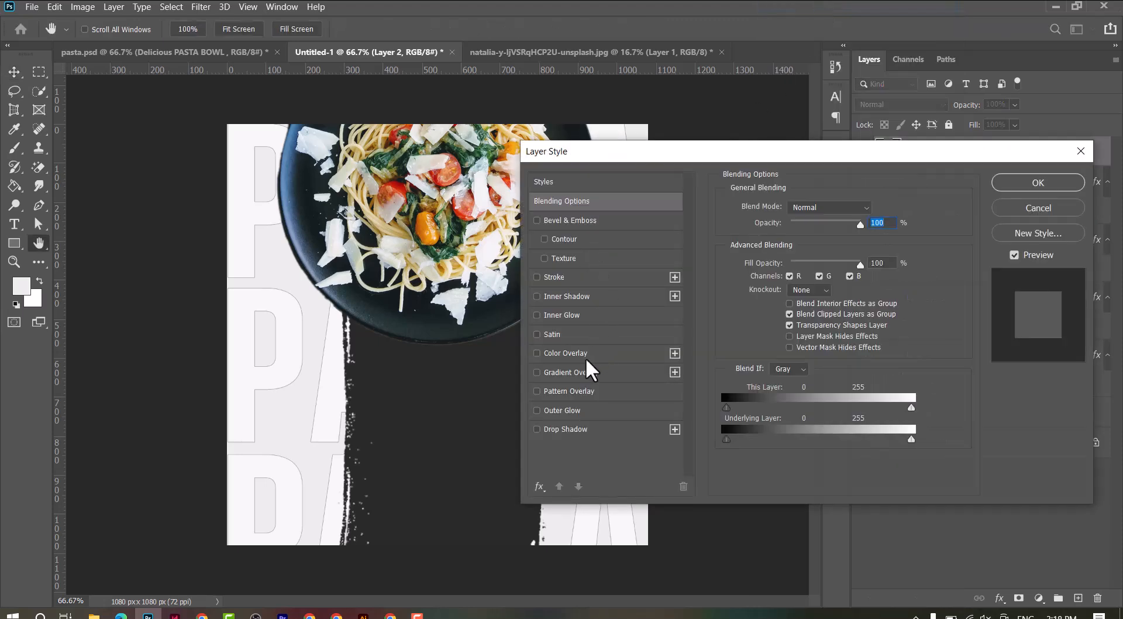
click(590, 411)
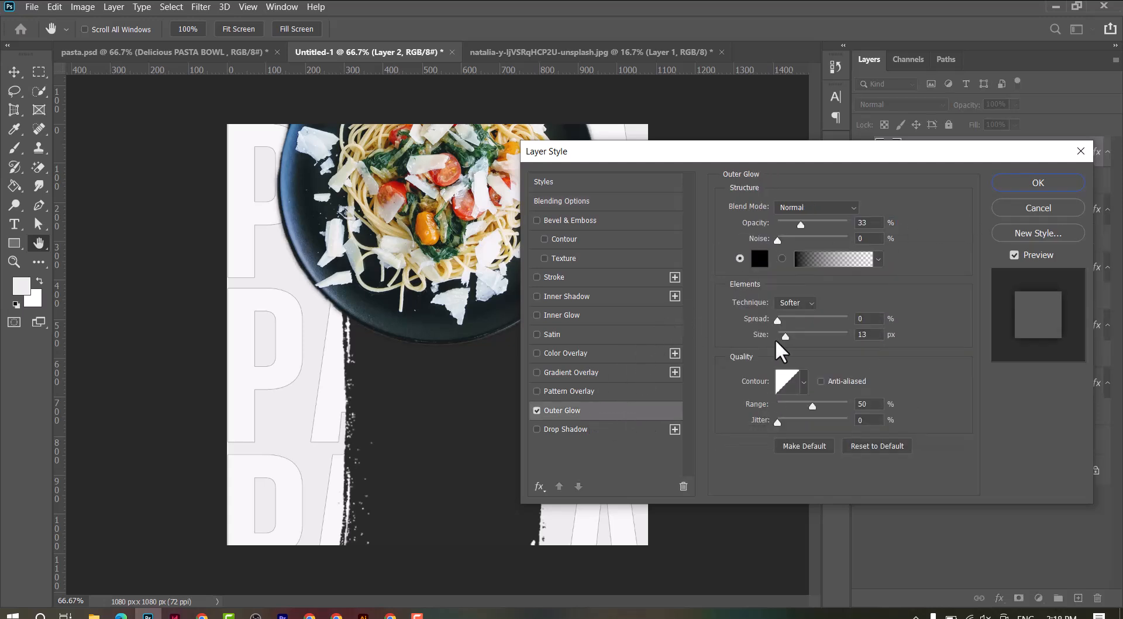
drag(788, 335, 802, 335)
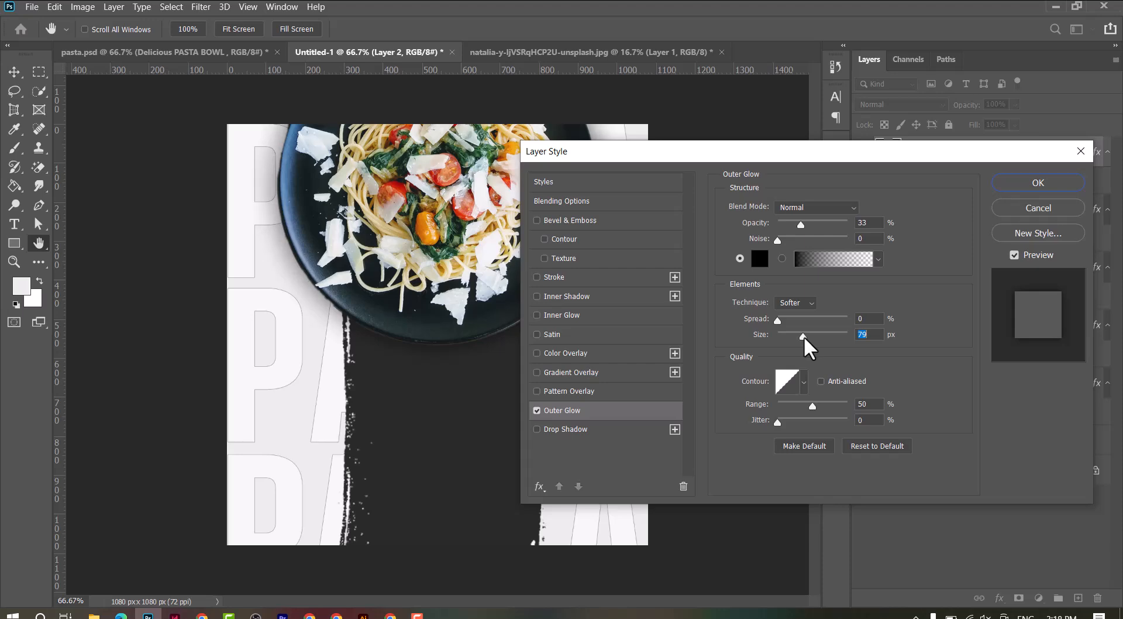
drag(803, 226, 817, 227)
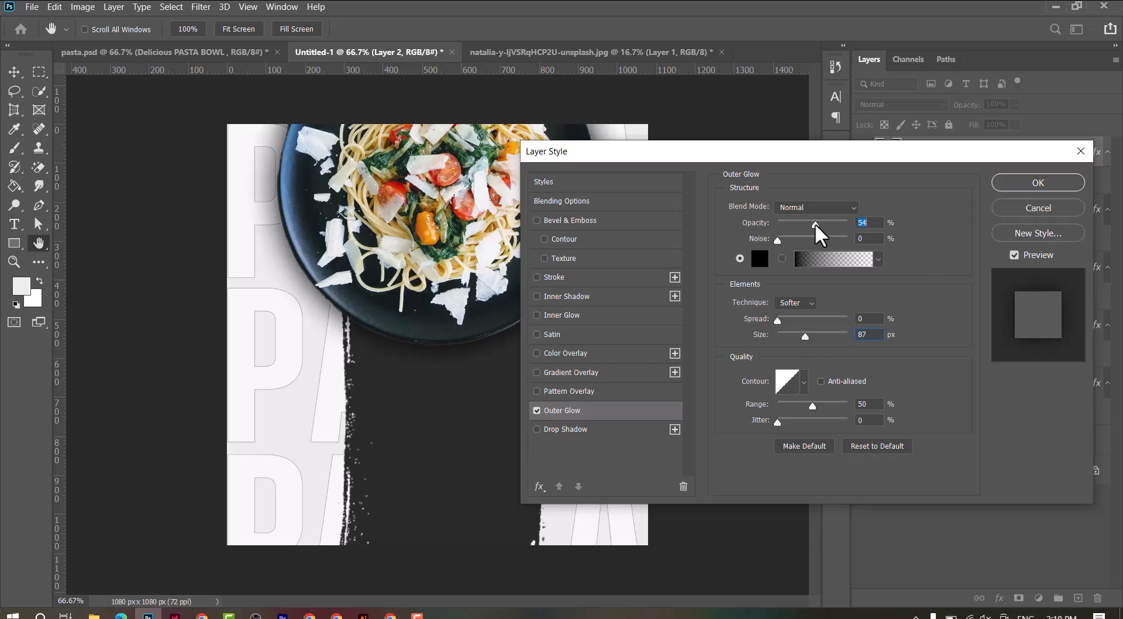
click(1038, 183)
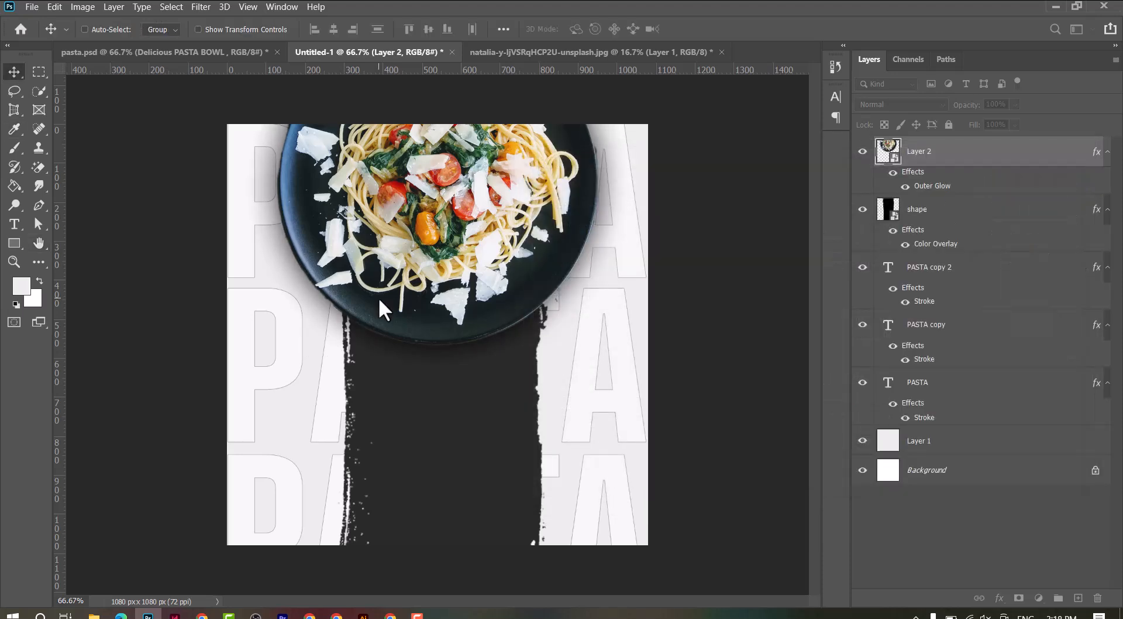
Add the three-line heading DELICIUS PASTA BOWL at 150 pt above the plate layer and place it on the dark brush stroke.
click(14, 224)
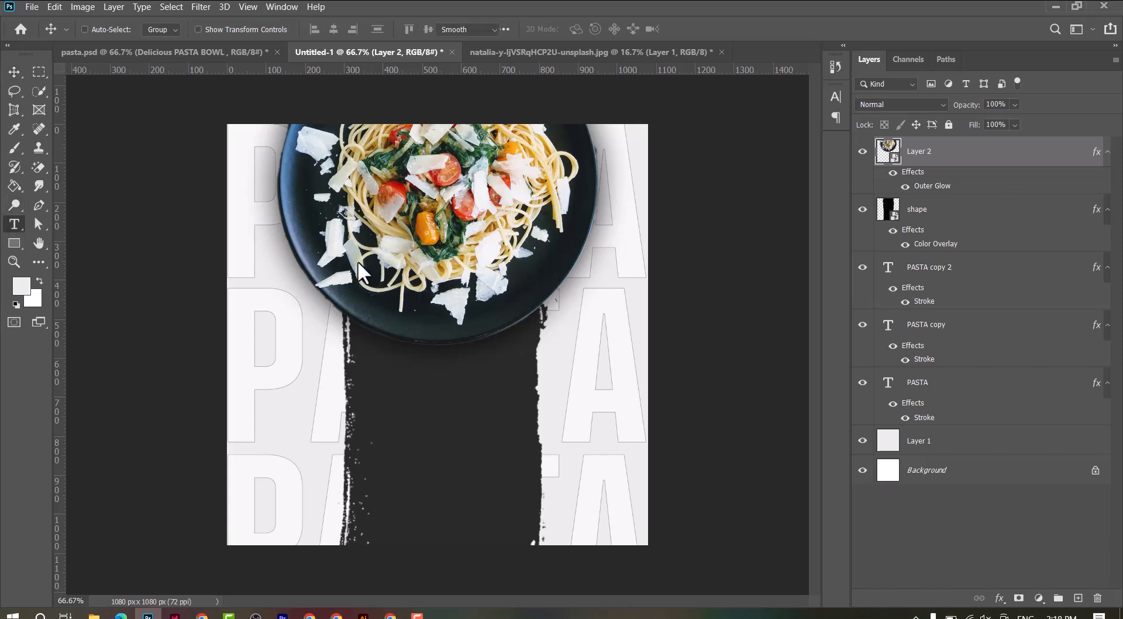
click(1078, 598)
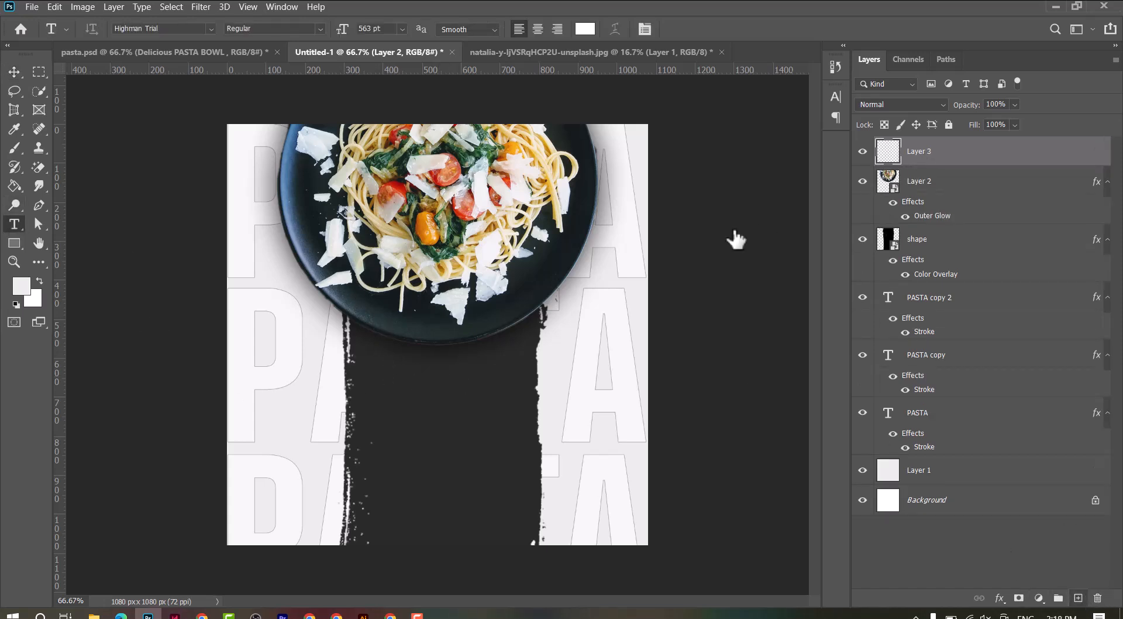
click(719, 236)
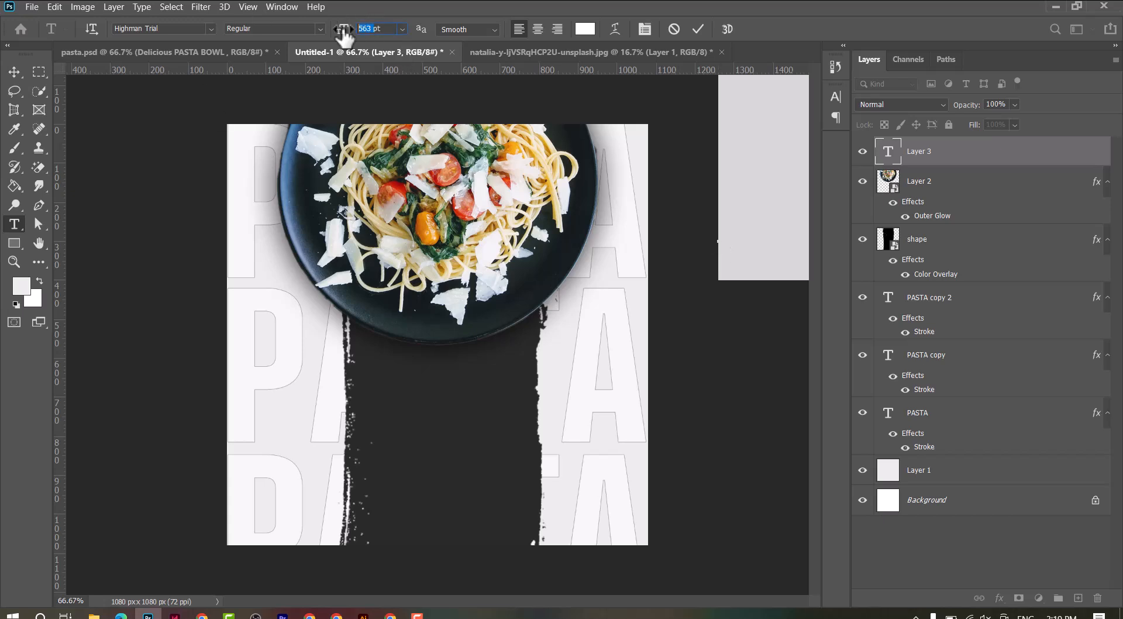
key(Return)
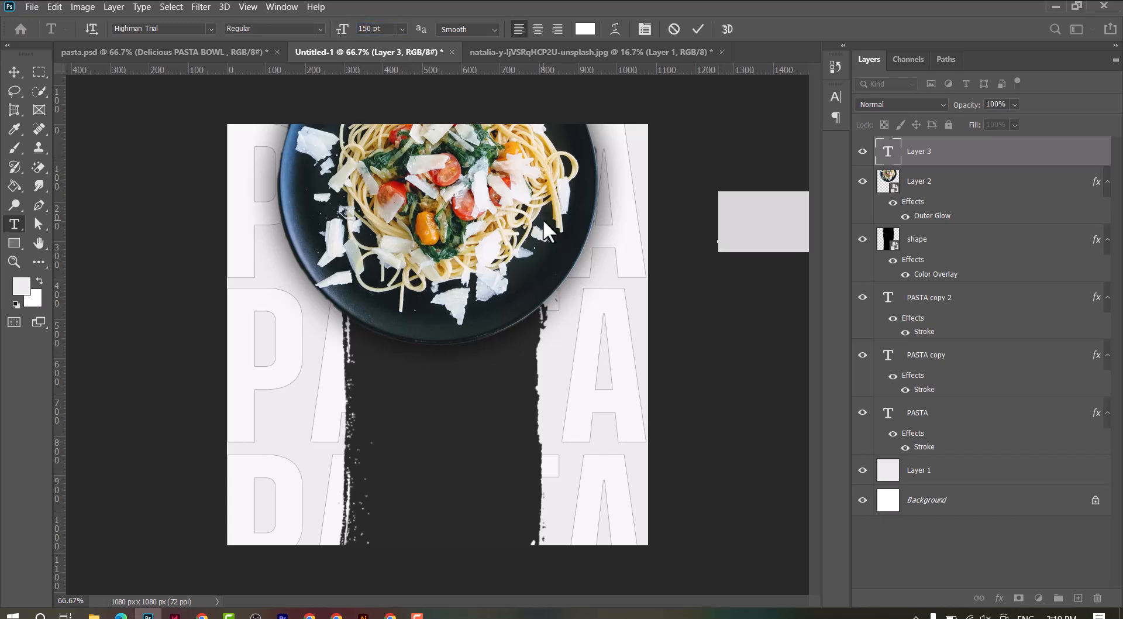
text(De)
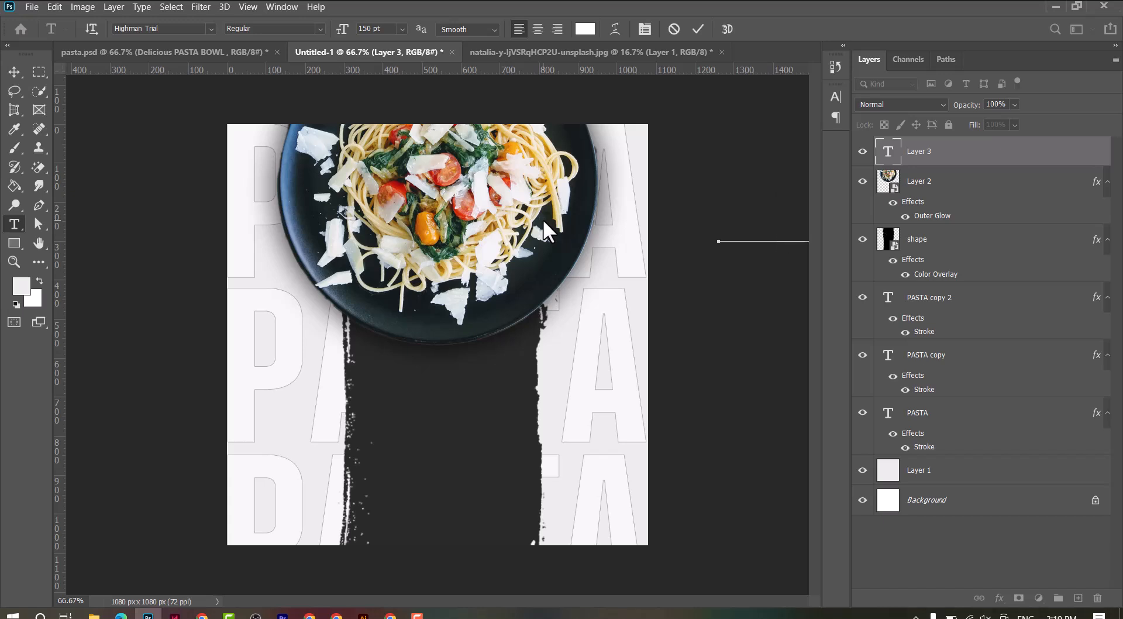
text(D)
key(ctrl+a)
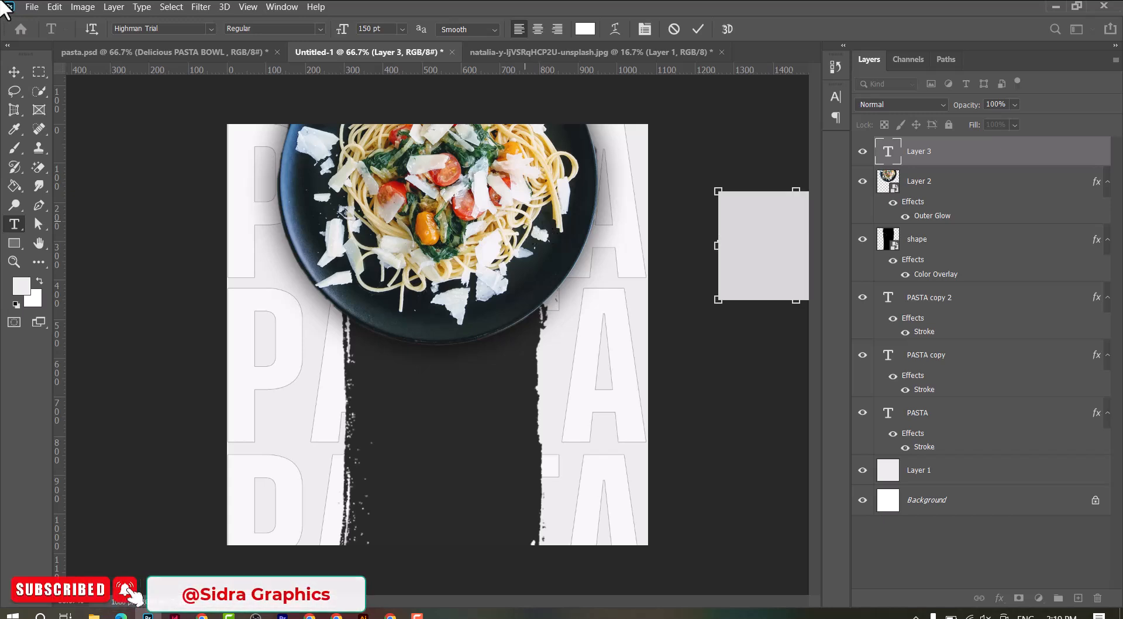
click(14, 71)
drag(761, 210, 351, 435)
Reduce the whole heading's font size to 132 pt and set its leading to Auto.
double_click(437, 435)
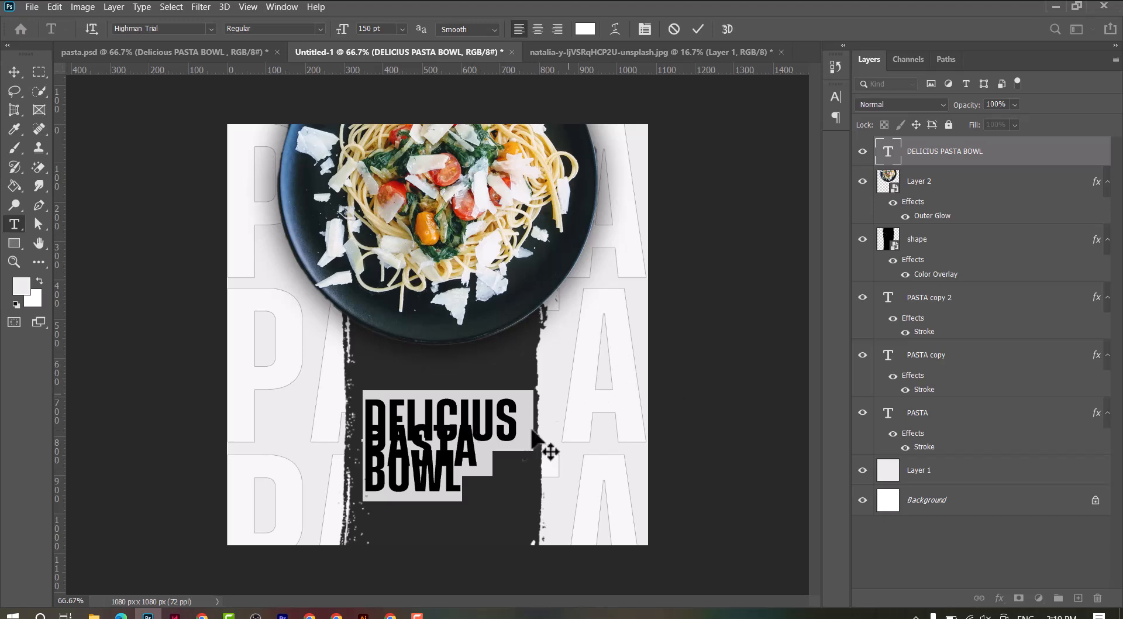
click(239, 6)
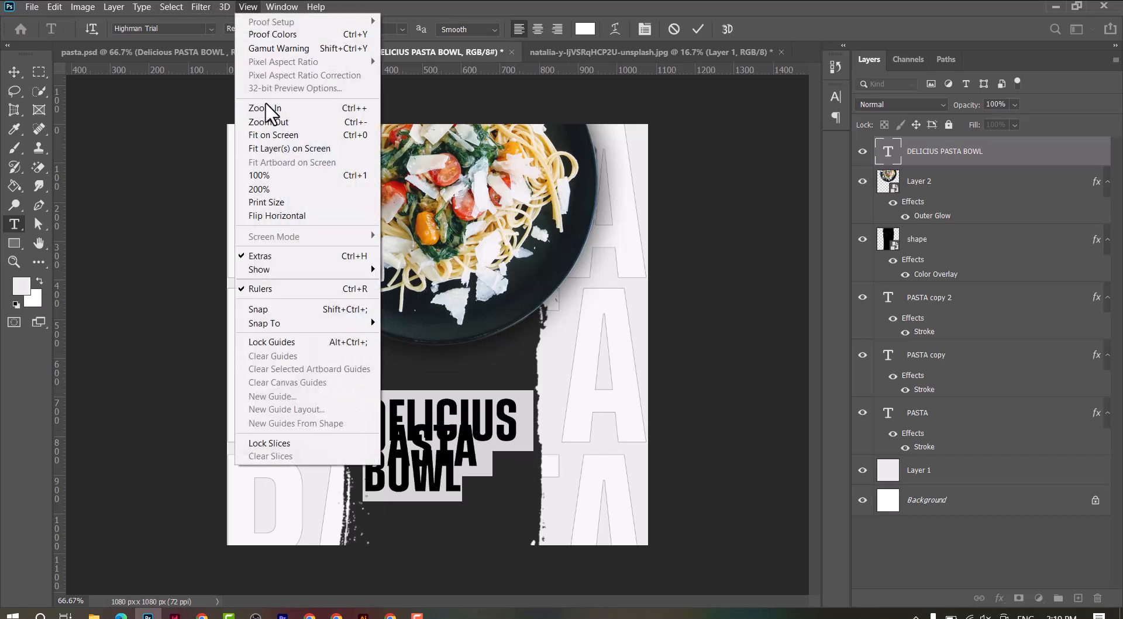
mouse_move(274, 6)
click(310, 169)
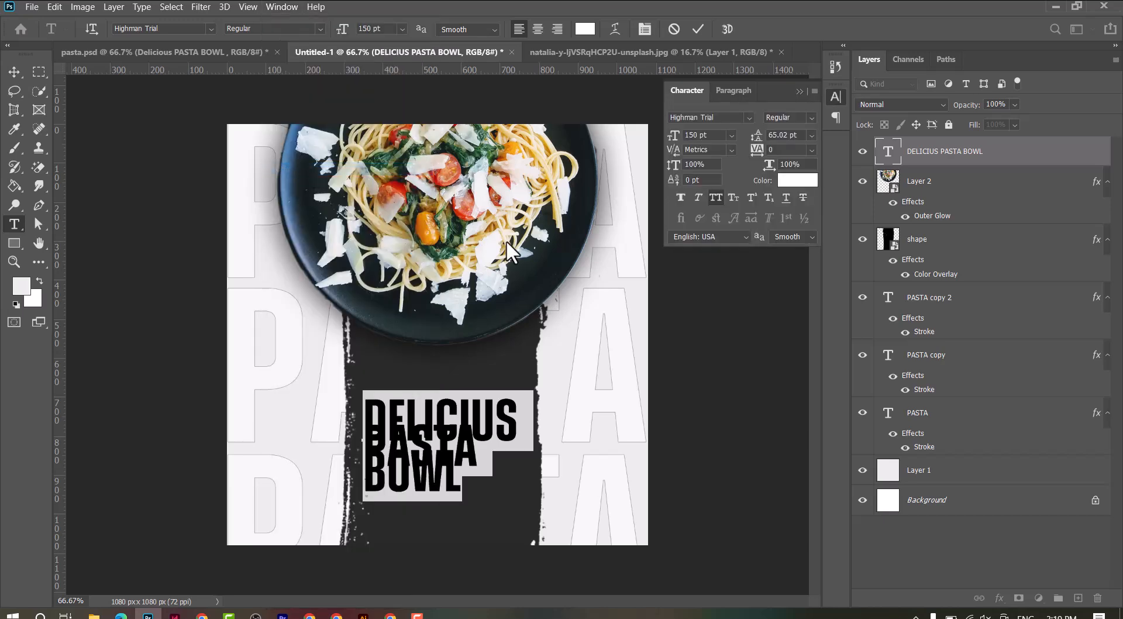
key(Down)
key(Down)
key(Down)
key(Down)
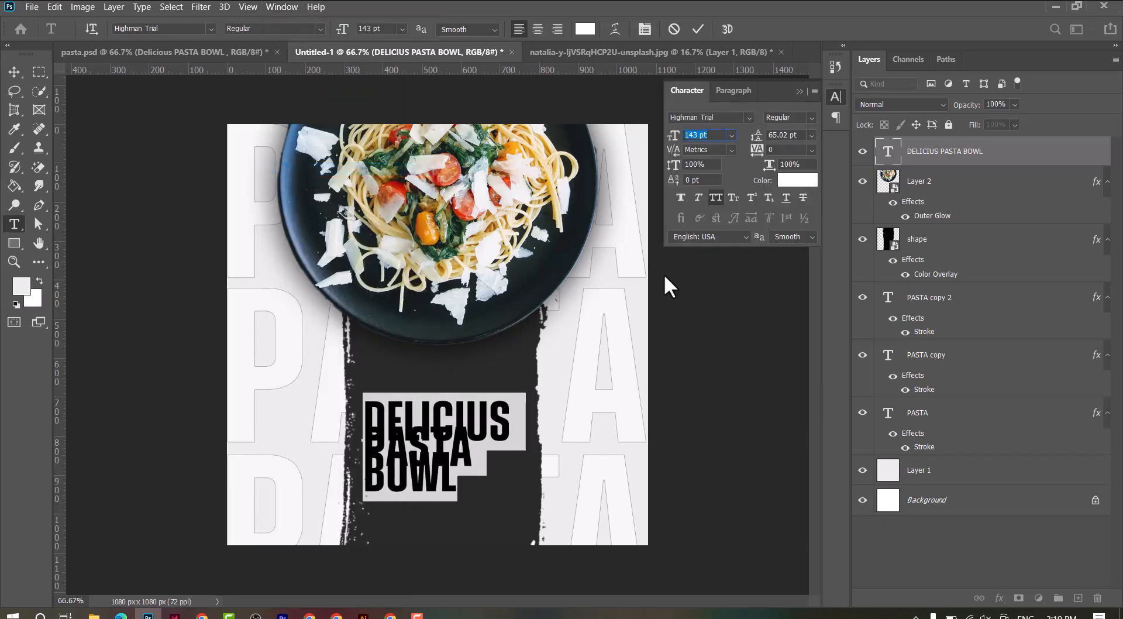
key(shift+Down)
key(Down)
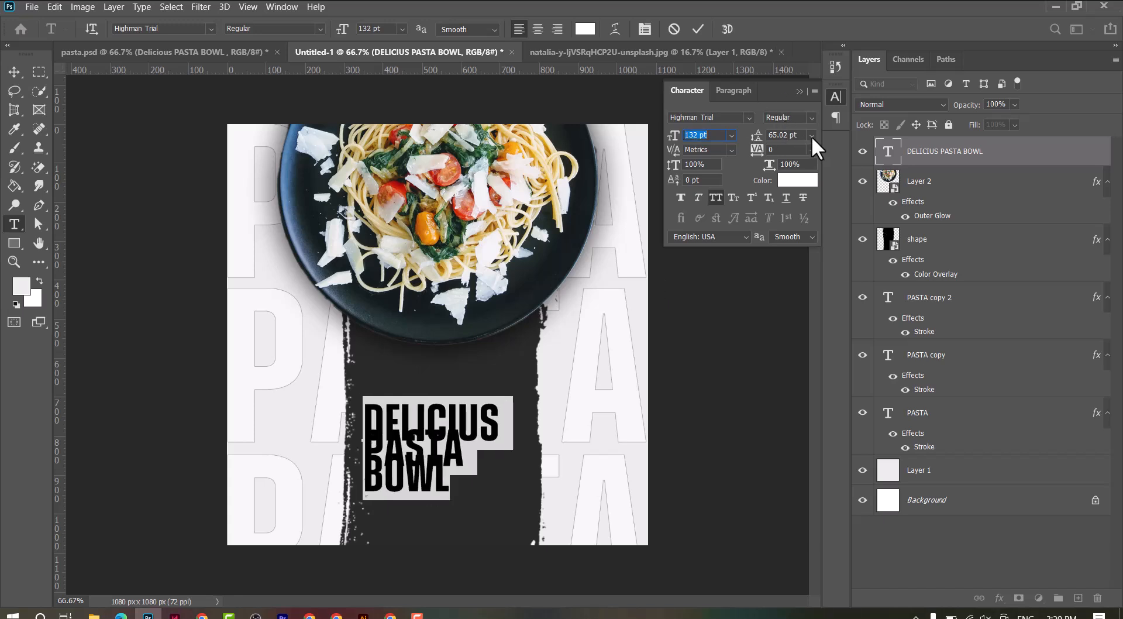
click(812, 135)
click(799, 147)
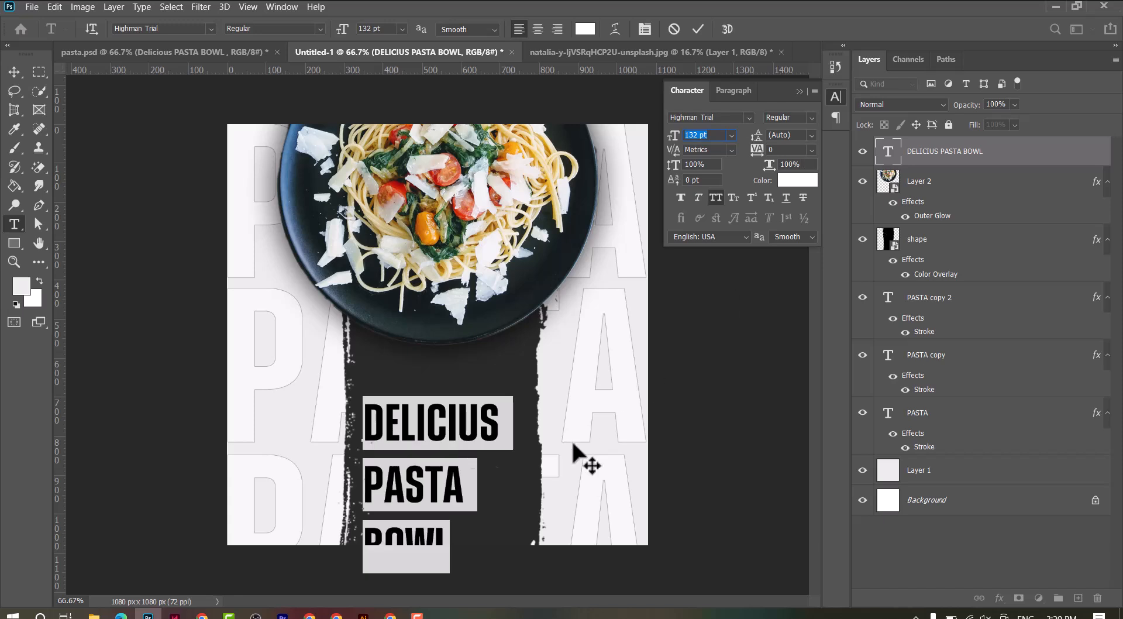
Set the heading's font size to 137 pt and move the text up, just below the plate.
key(Up)
key(Up)
key(Up)
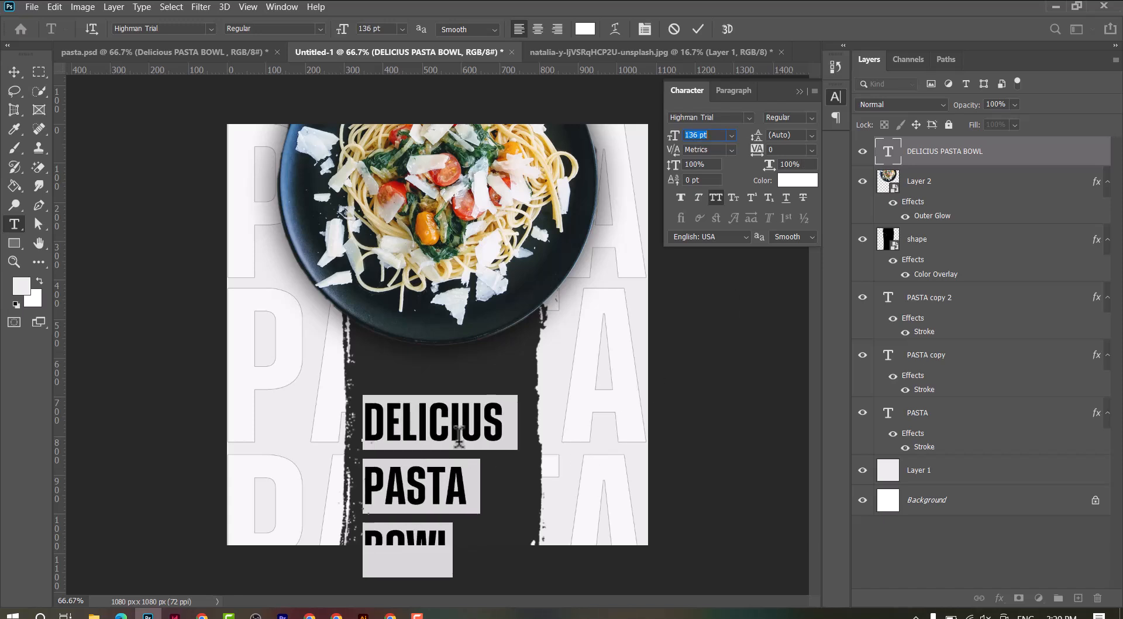
key(Up)
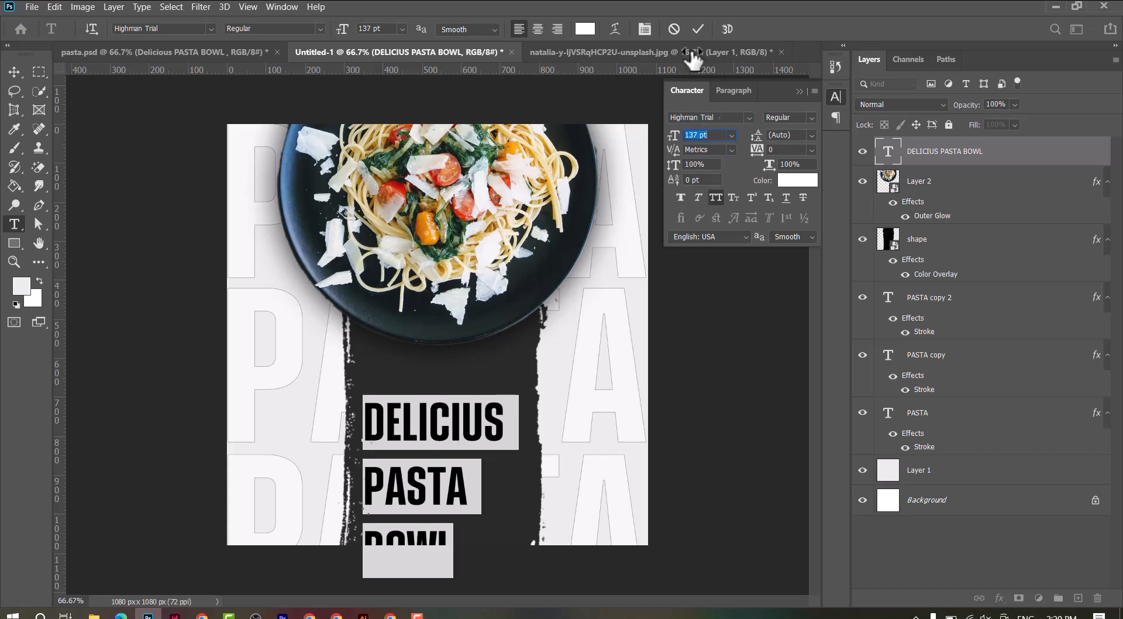
click(699, 28)
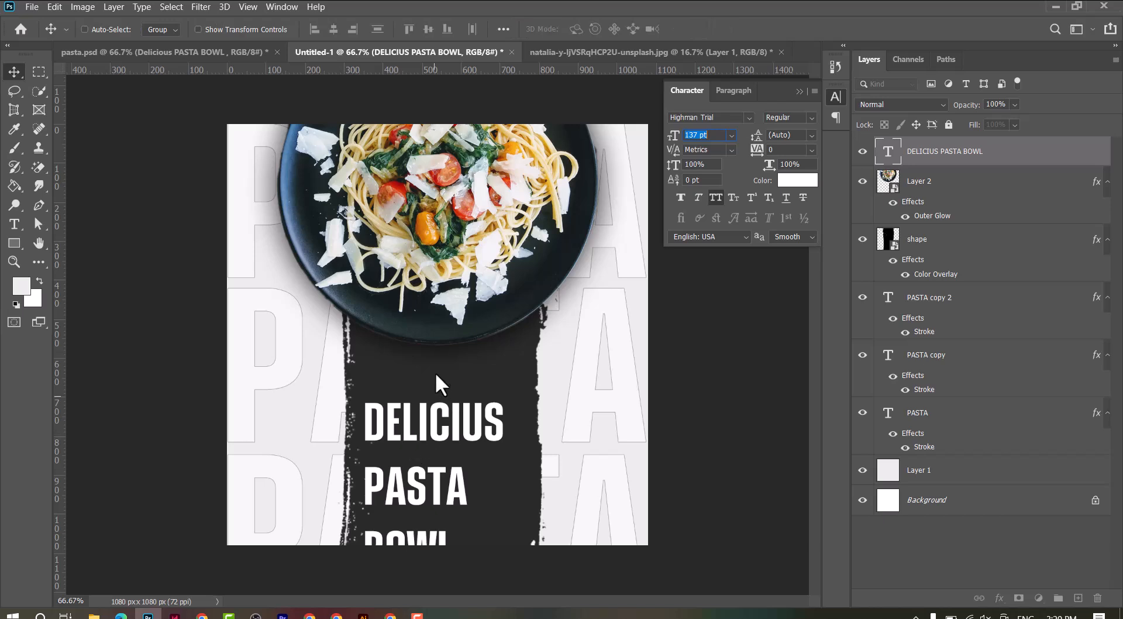
drag(423, 417, 423, 386)
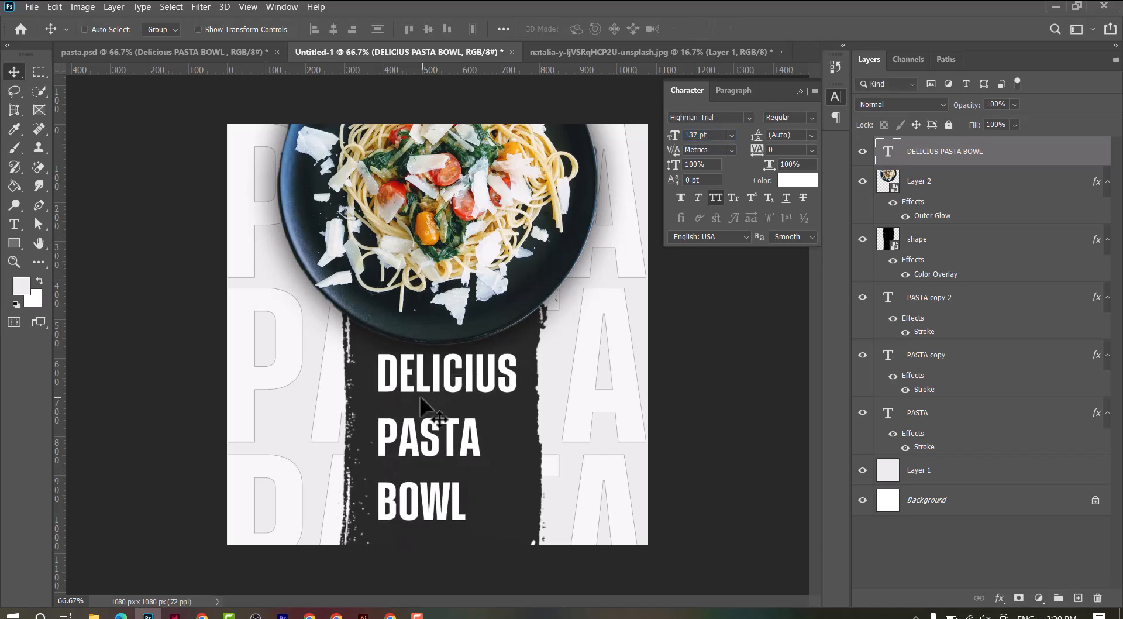
Set the leading of all three heading lines to 110 pt.
key(t)
click(431, 418)
key(ctrl+a)
key(alt+Up)
key(alt+Up)
key(alt+Up)
key(alt+Up)
key(alt+Up)
key(alt+Up)
key(alt+Up)
key(alt+Up)
key(alt+Up)
key(alt+Up)
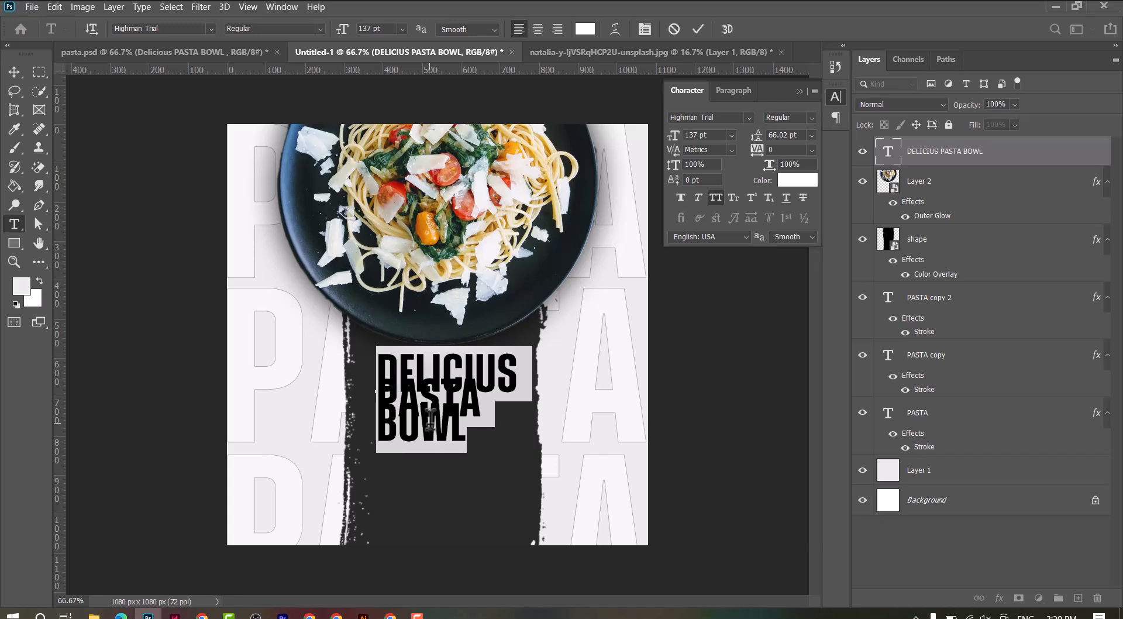
click(812, 136)
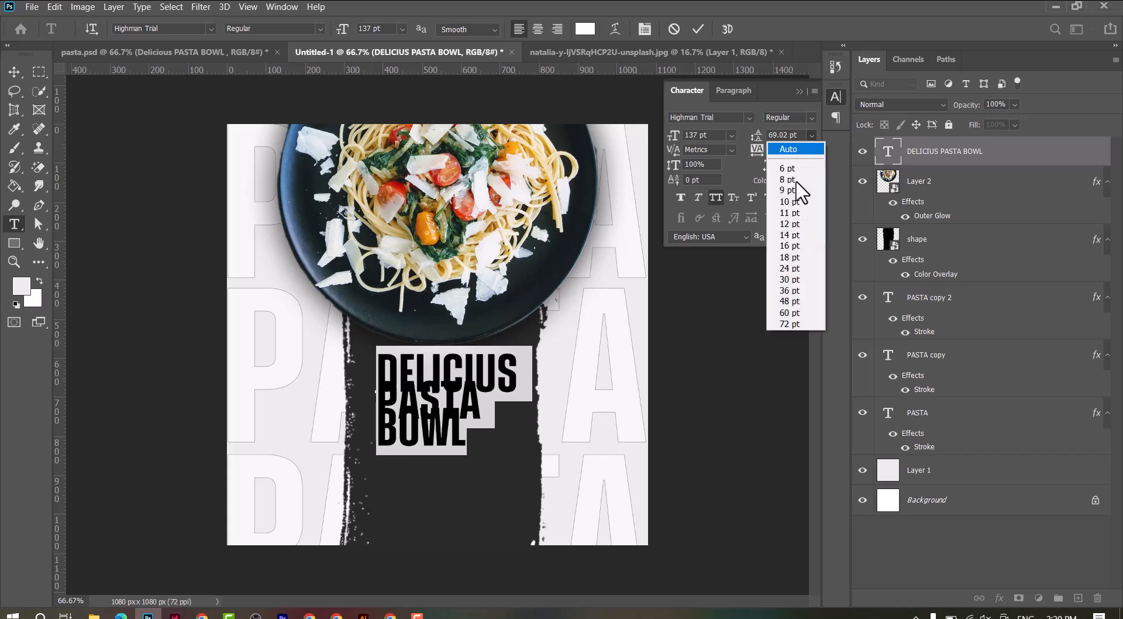
click(784, 323)
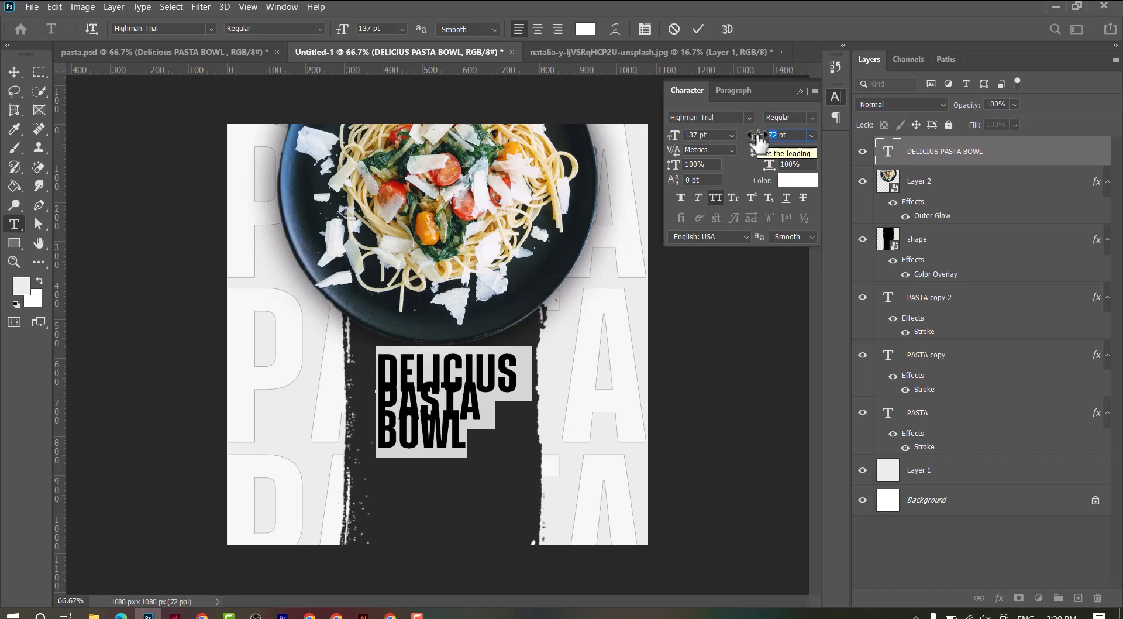
key(Return)
text(110)
key(Return)
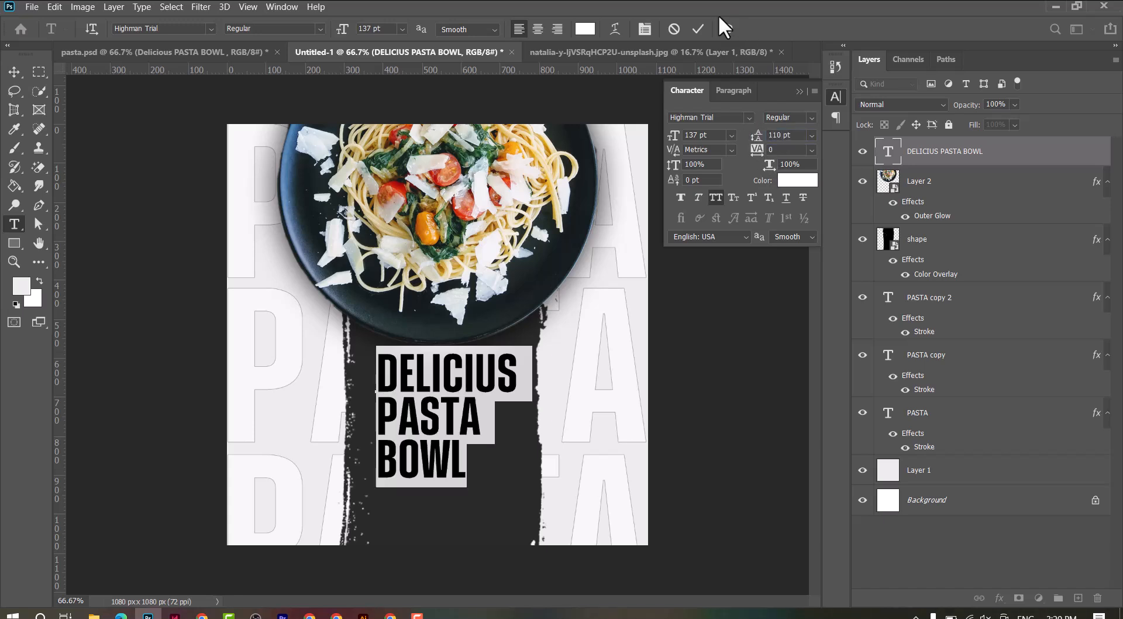
click(698, 28)
key(v)
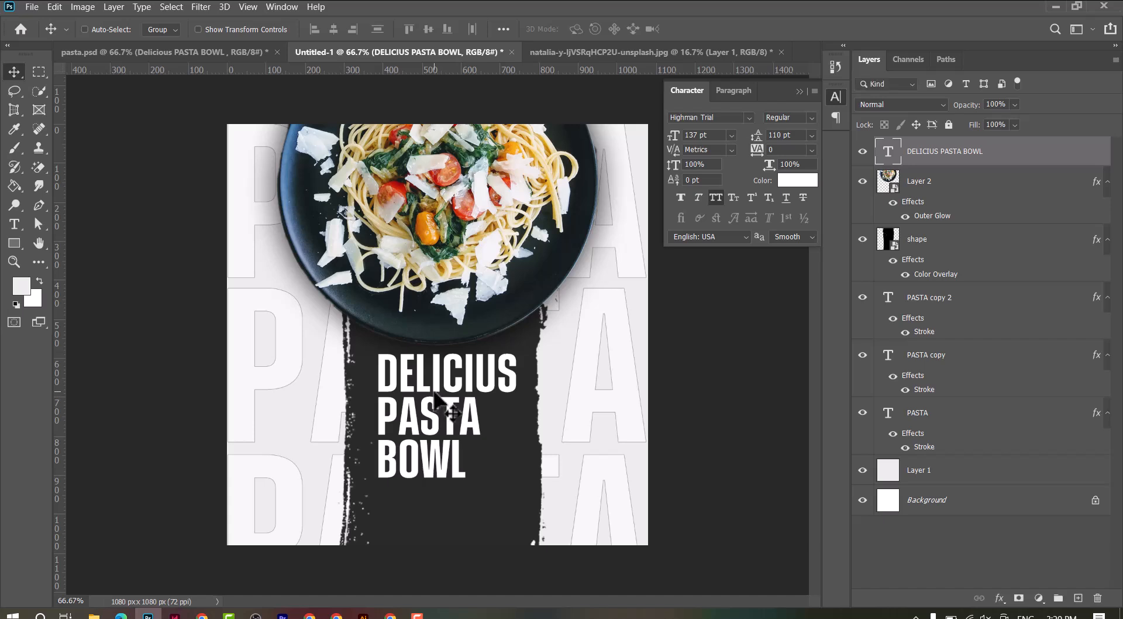
Set the tracking of the heading lines PASTA and BOWL to 120.
key(t)
drag(377, 416, 477, 448)
key(alt+Right)
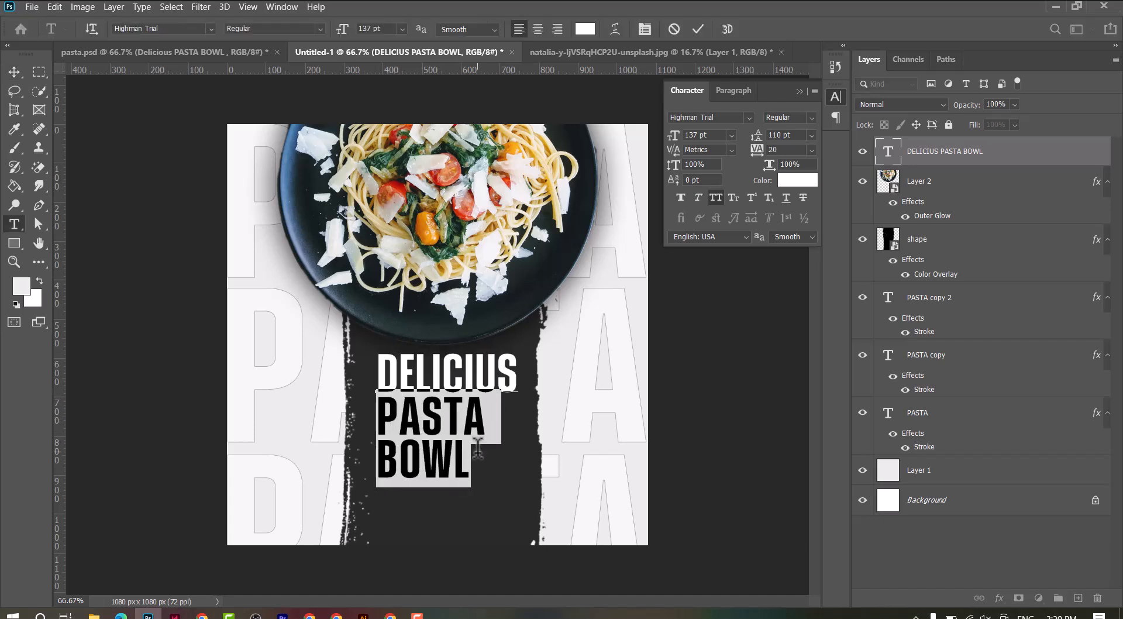
key(alt+Right)
key(alt+Right)
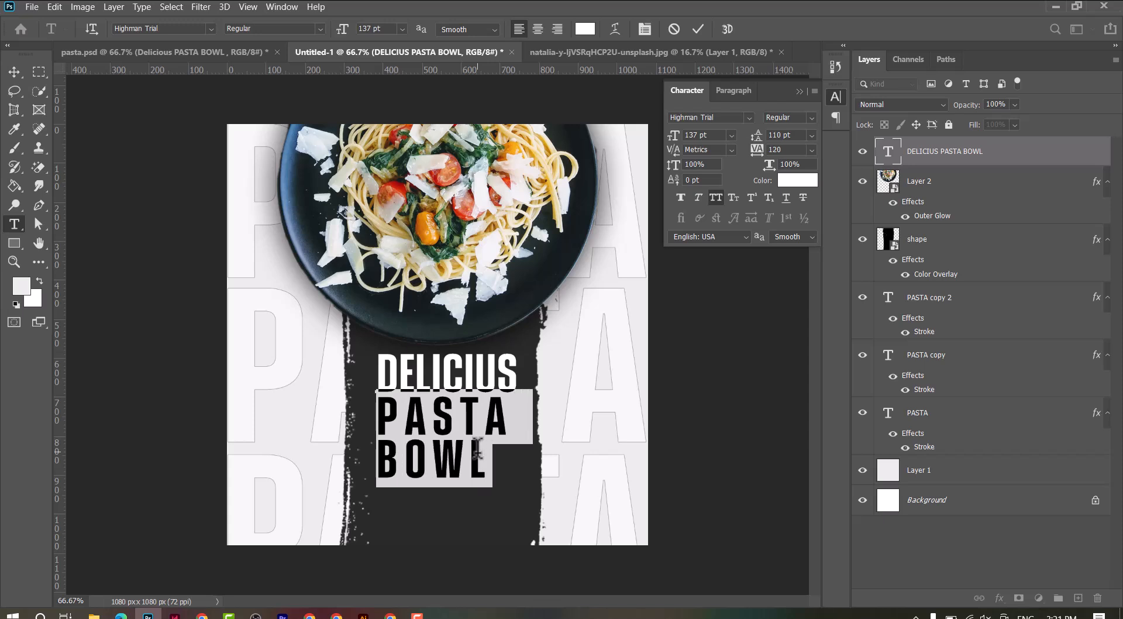
Set the tracking of the word DELICIUS to 20 and move the heading slightly down on the brush stroke.
click(464, 373)
drag(381, 372, 516, 380)
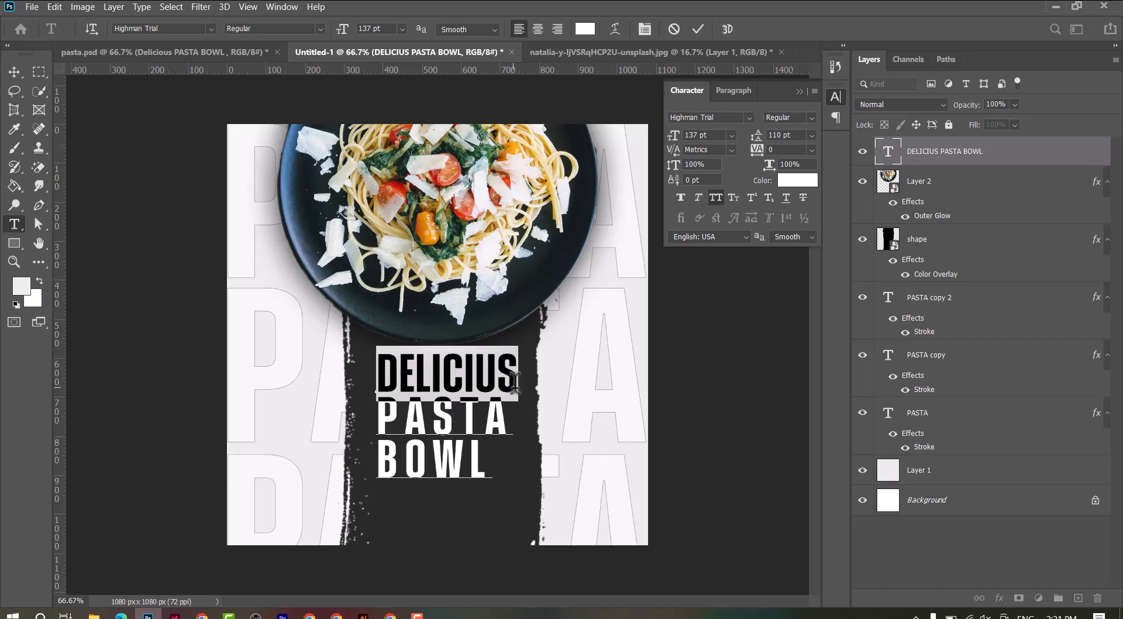
key(alt+Right)
click(14, 72)
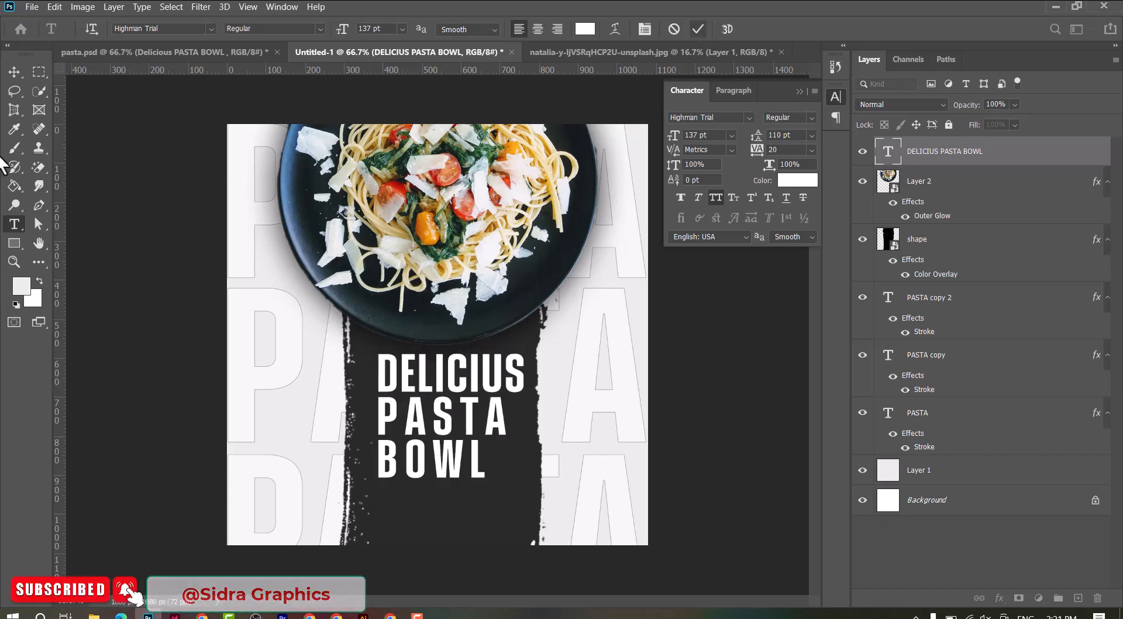
drag(412, 376, 410, 391)
Draw a vertical rectangle about 121 by 426 px beside the heading, with a red fill and no stroke.
click(15, 243)
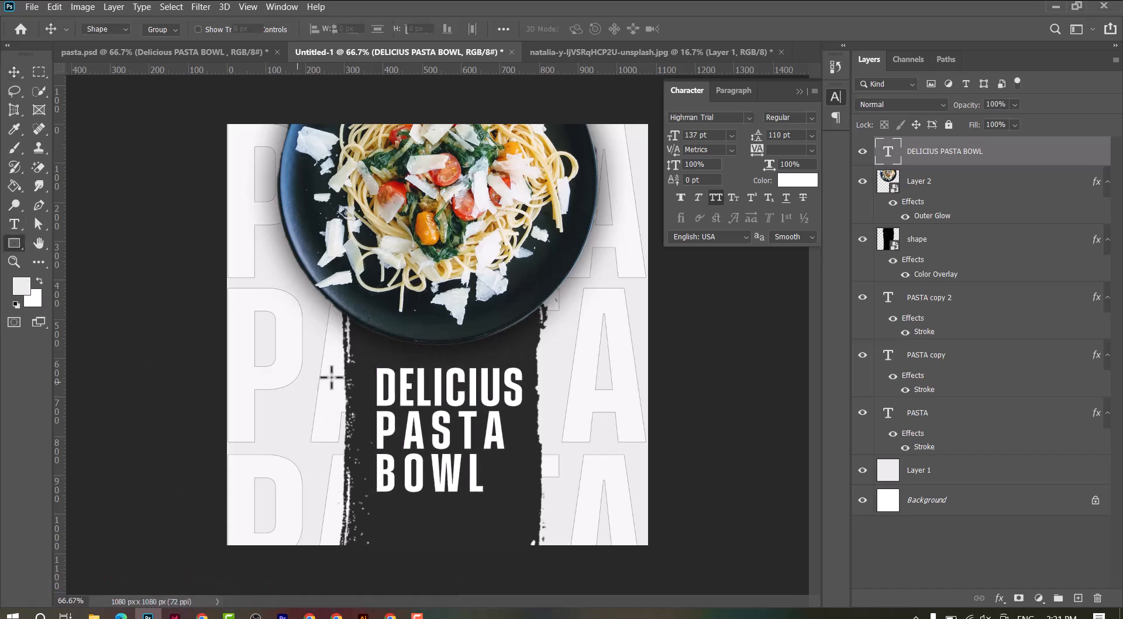
mouse_move(299, 378)
mouse_down()
mouse_move(332, 537)
mouse_move(351, 501)
mouse_move(352, 518)
mouse_up()
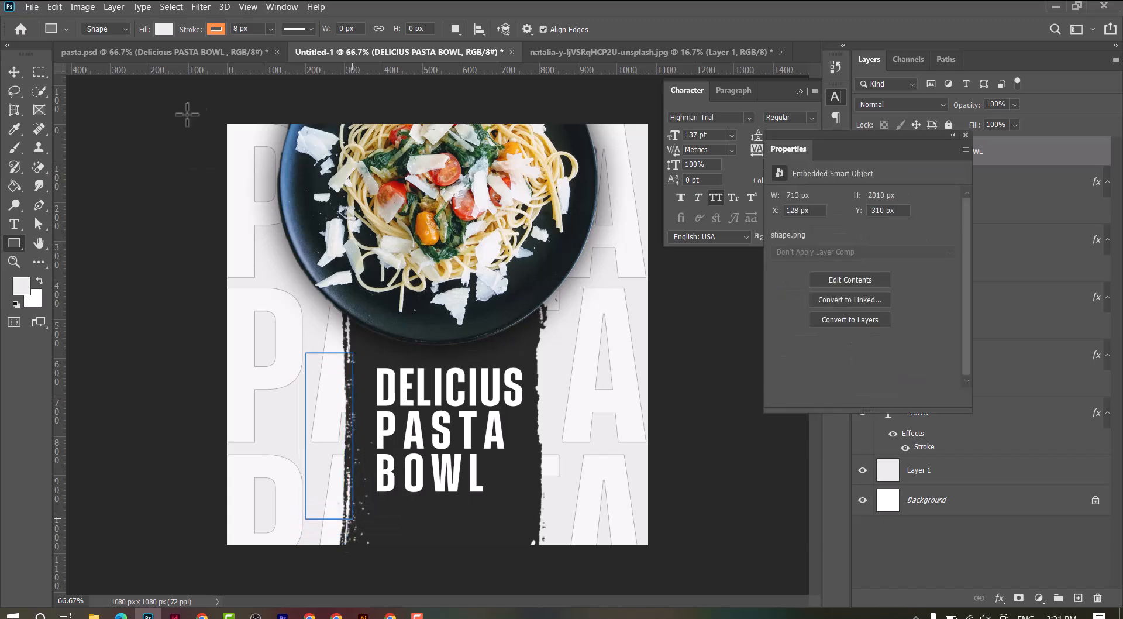
click(214, 28)
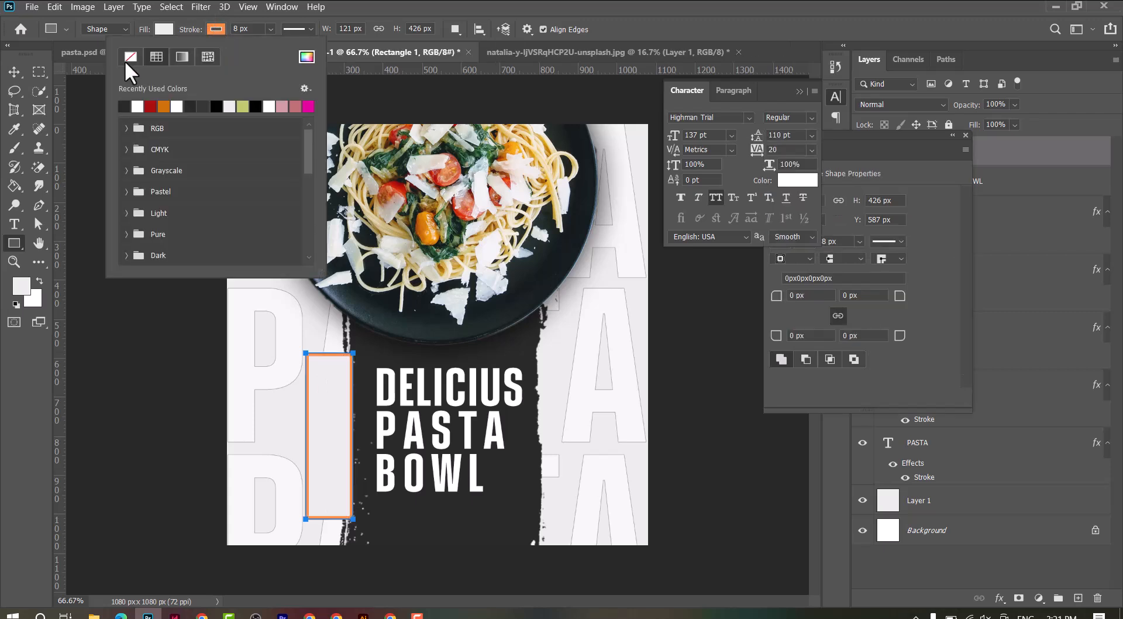
click(164, 27)
click(13, 71)
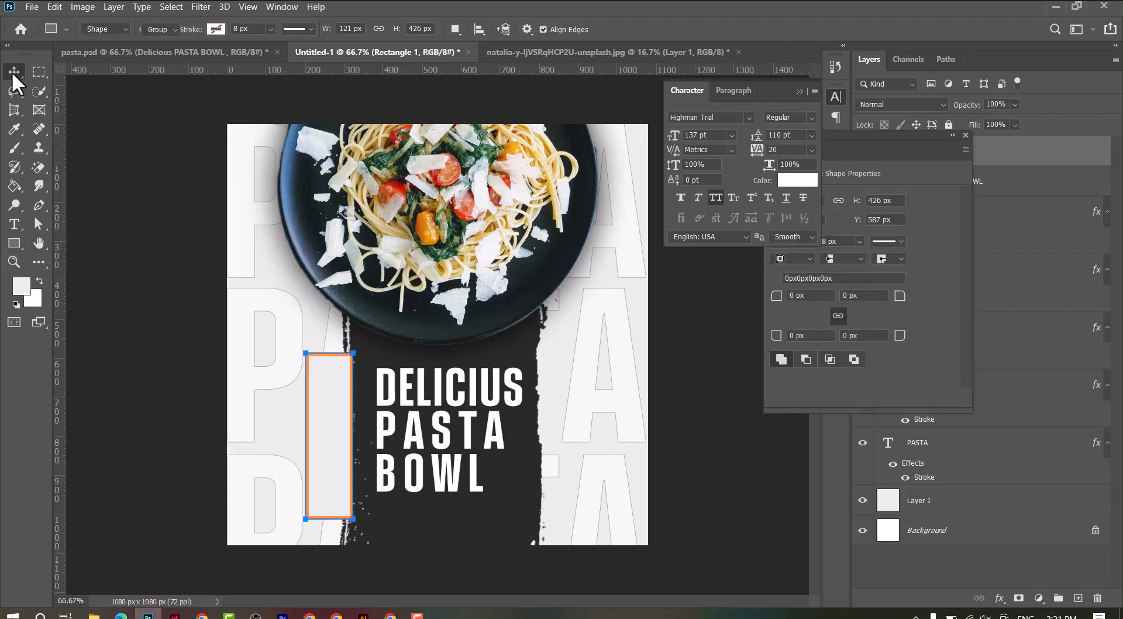
Add a new text layer reading FREE DELIVERY over the poster's left half.
click(16, 224)
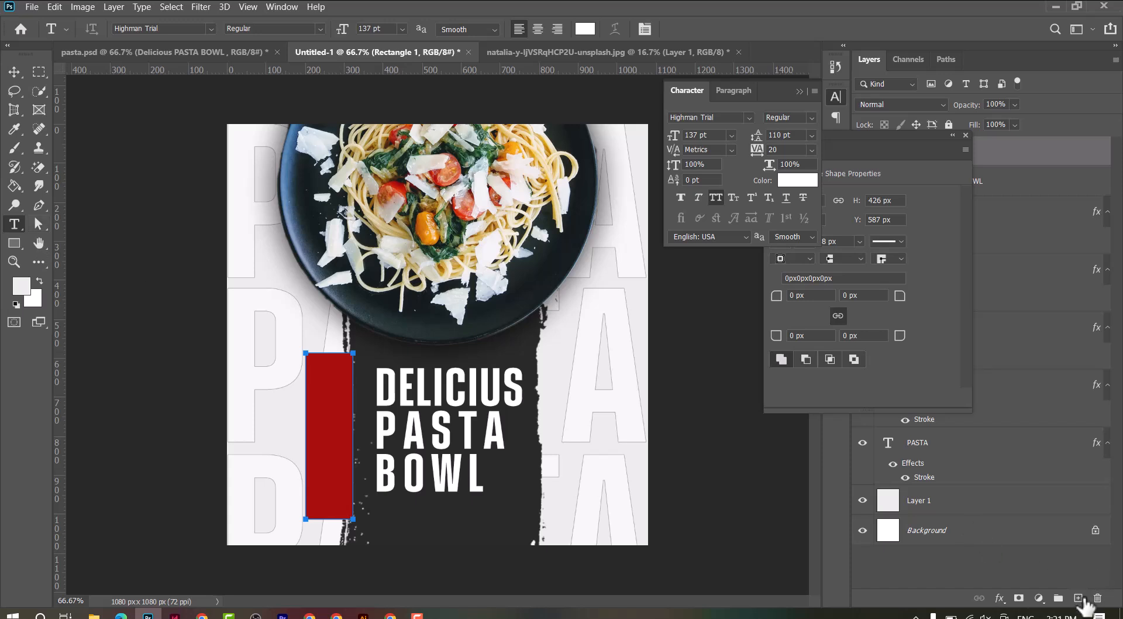
click(133, 370)
key(BackSpace)
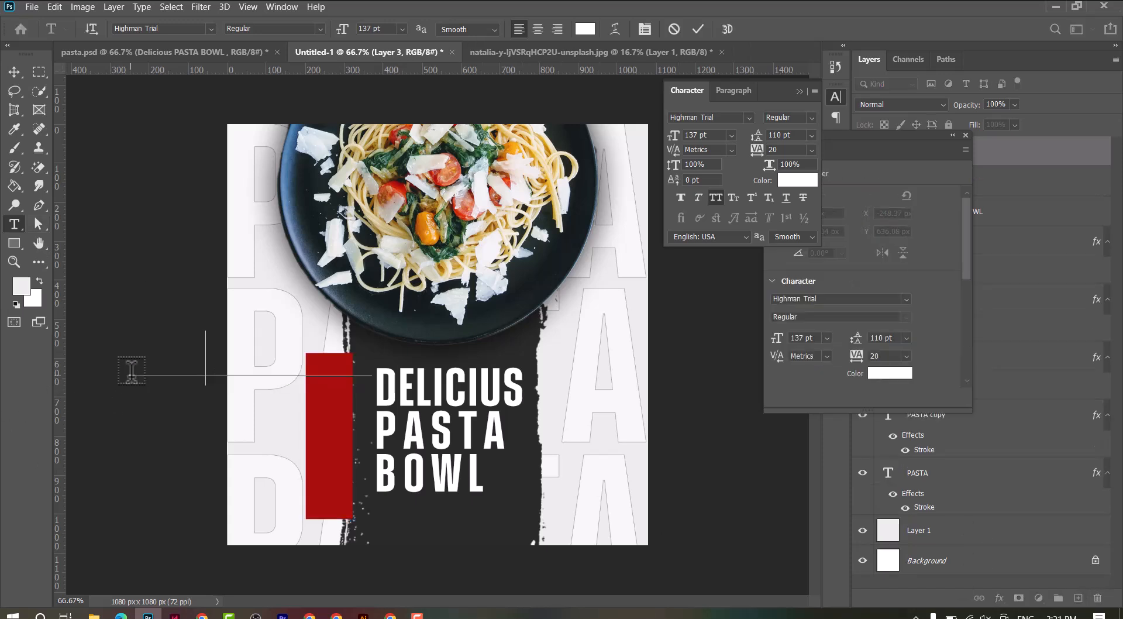
text(DELIVERY)
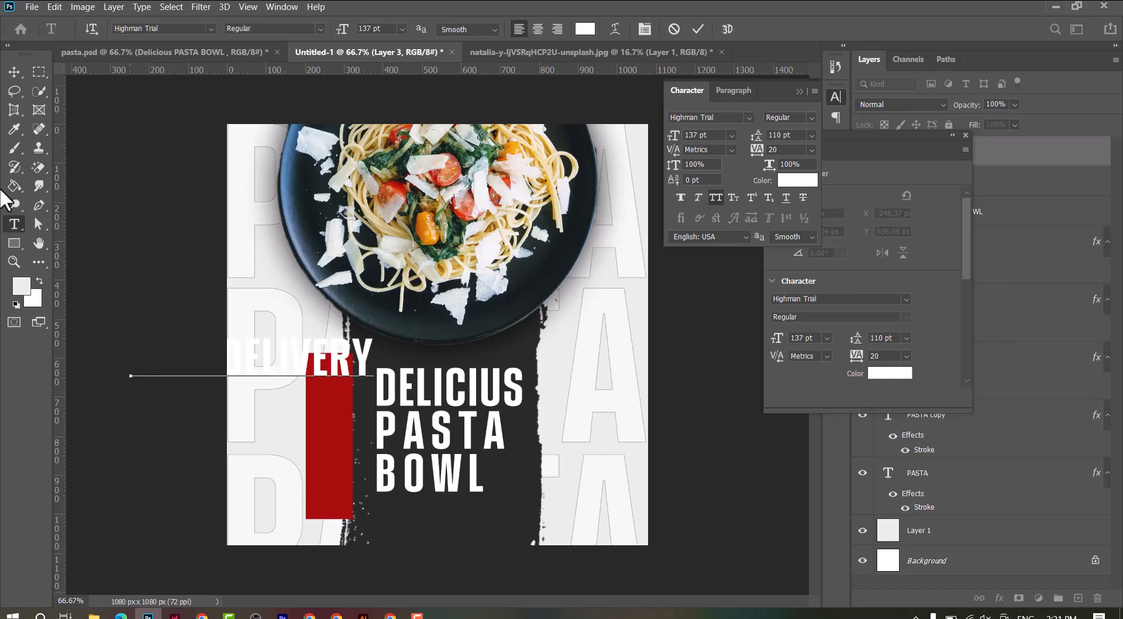
click(14, 72)
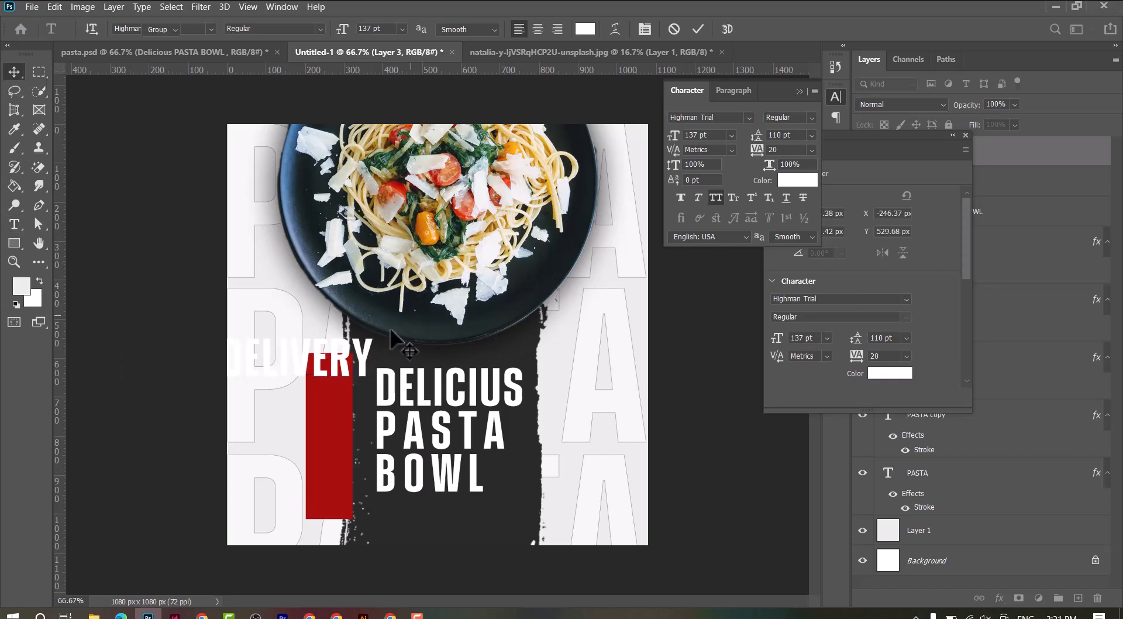
Rotate the FREE DELIVERY text to -90°, shrink it and place it over the red rectangle.
key(ctrl+t)
drag(389, 330, 206, 199)
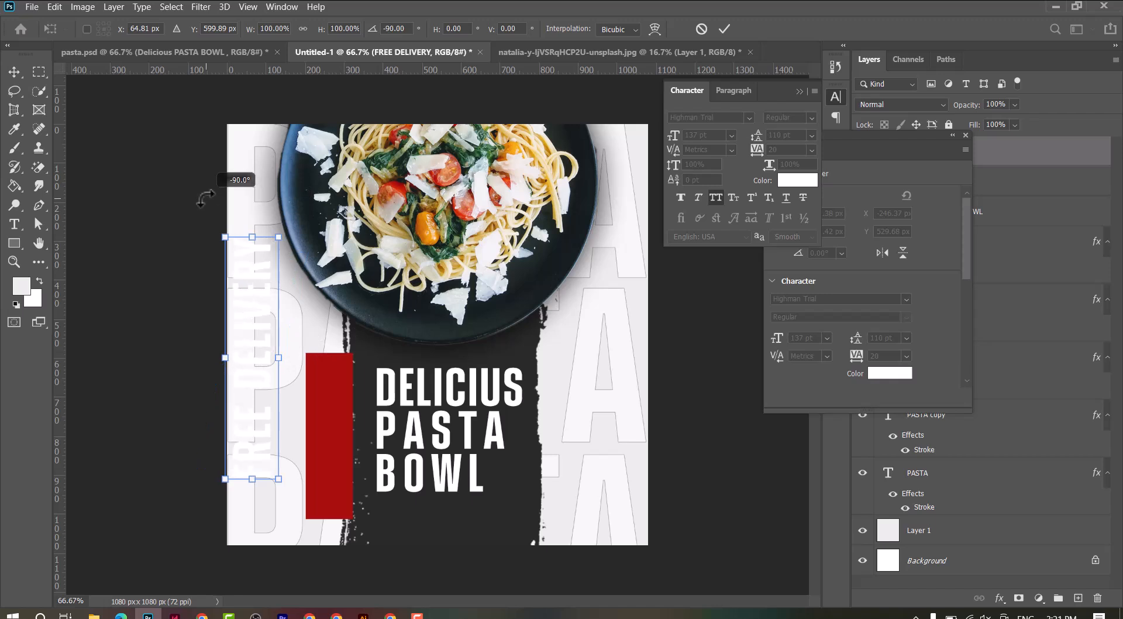
drag(254, 322, 333, 377)
drag(351, 293, 353, 383)
key(Return)
Stretch the red rectangle's height to 472.5 px so it encloses the whole FREE DELIVERY text.
right_click(325, 392)
click(343, 393)
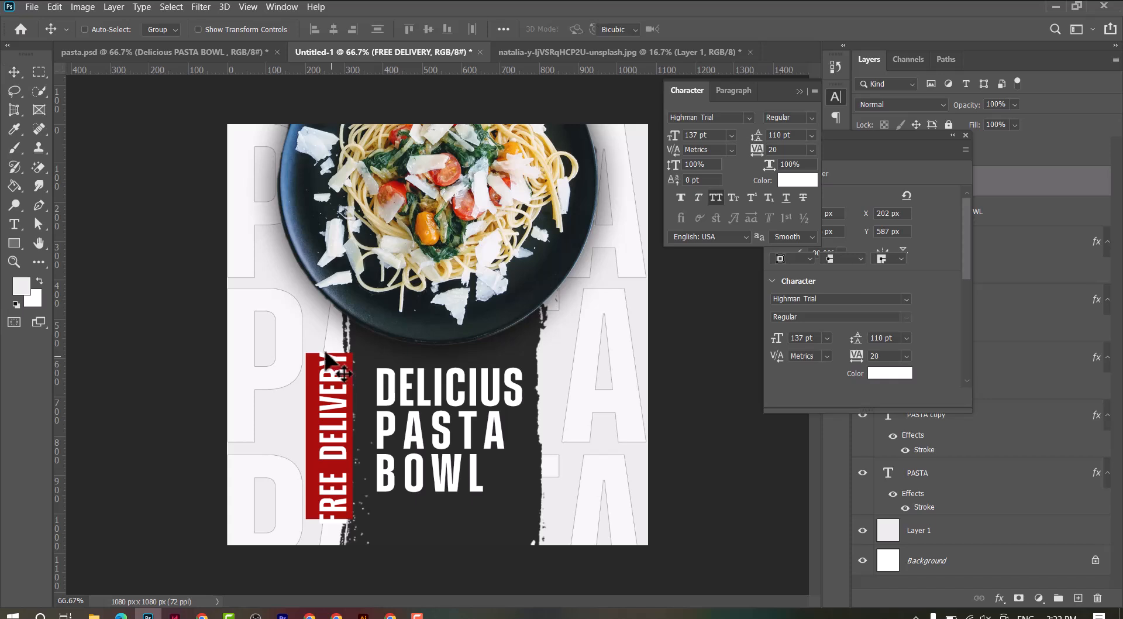
key(ctrl+t)
drag(330, 350, 331, 333)
key(Return)
drag(340, 392, 340, 402)
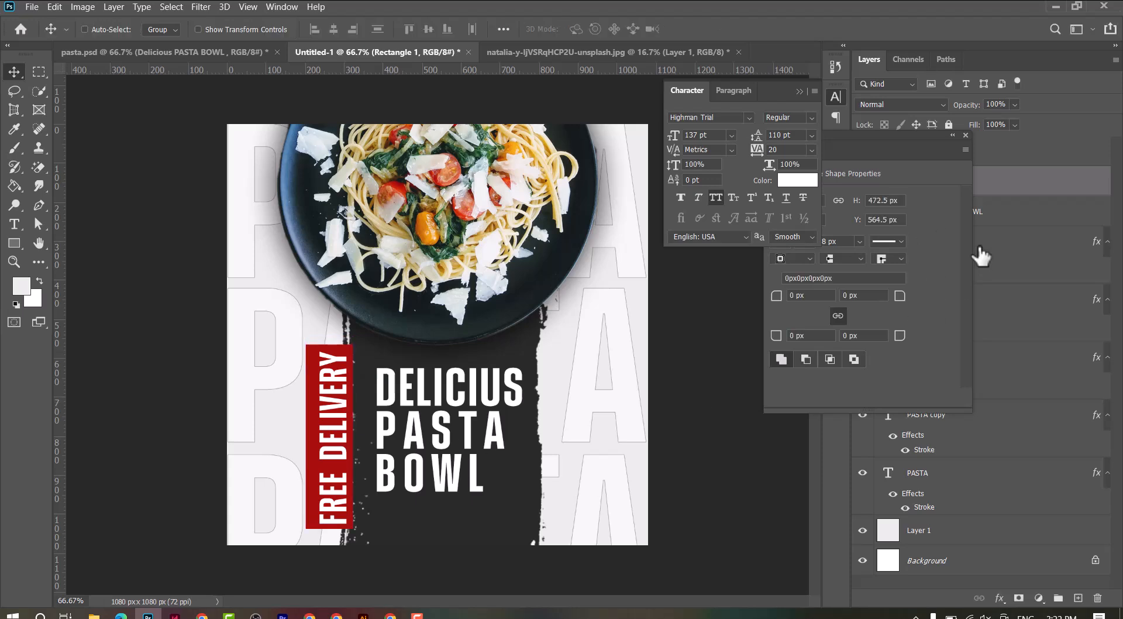
Align the FREE DELIVERY text to the horizontal and vertical centre of the red rectangle.
click(966, 135)
key(ctrl)
click(333, 30)
click(427, 30)
key(ctrl+d)
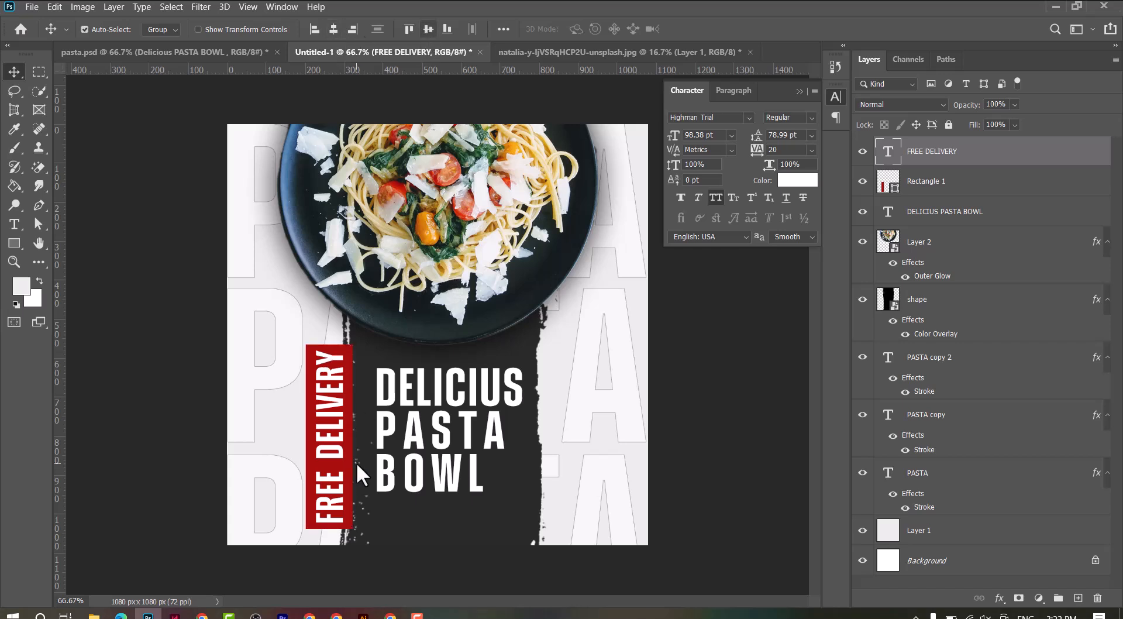
Scale the DELICIUS PASTA BOWL heading up to about 157 pt and move it closer to the red banner.
right_click(395, 400)
click(409, 402)
key(ctrl+t)
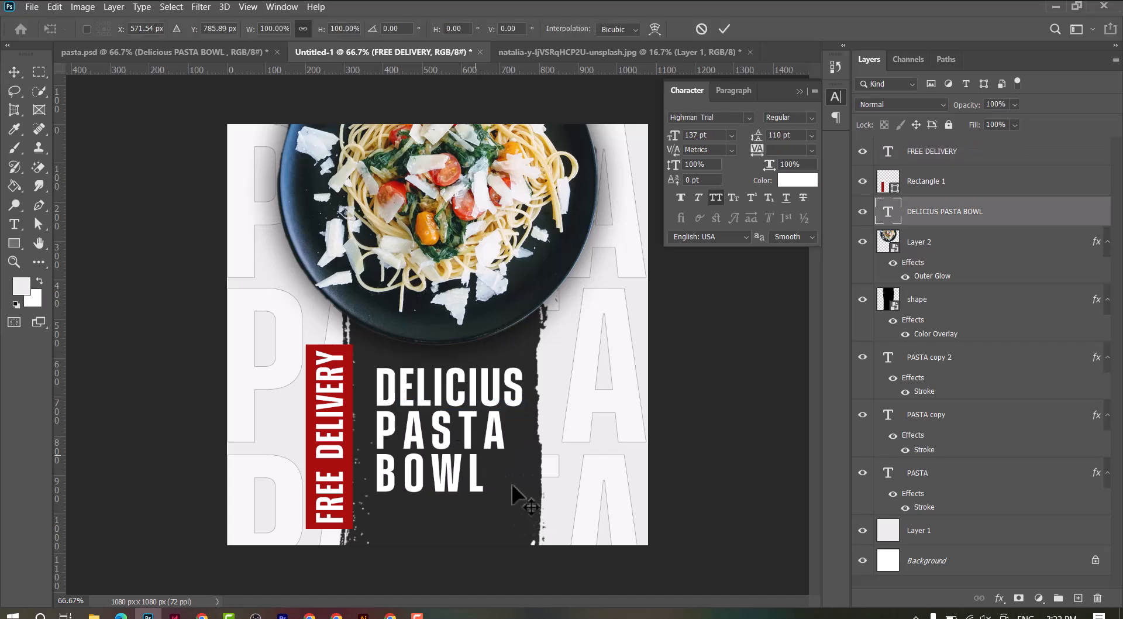
drag(529, 507, 549, 516)
key(Return)
drag(444, 436, 427, 427)
Place the leaf image beside the plate's lower left, scaled to about 16% and rotated clockwise.
click(94, 616)
drag(246, 113, 300, 279)
drag(301, 222, 620, 250)
drag(634, 183, 308, 319)
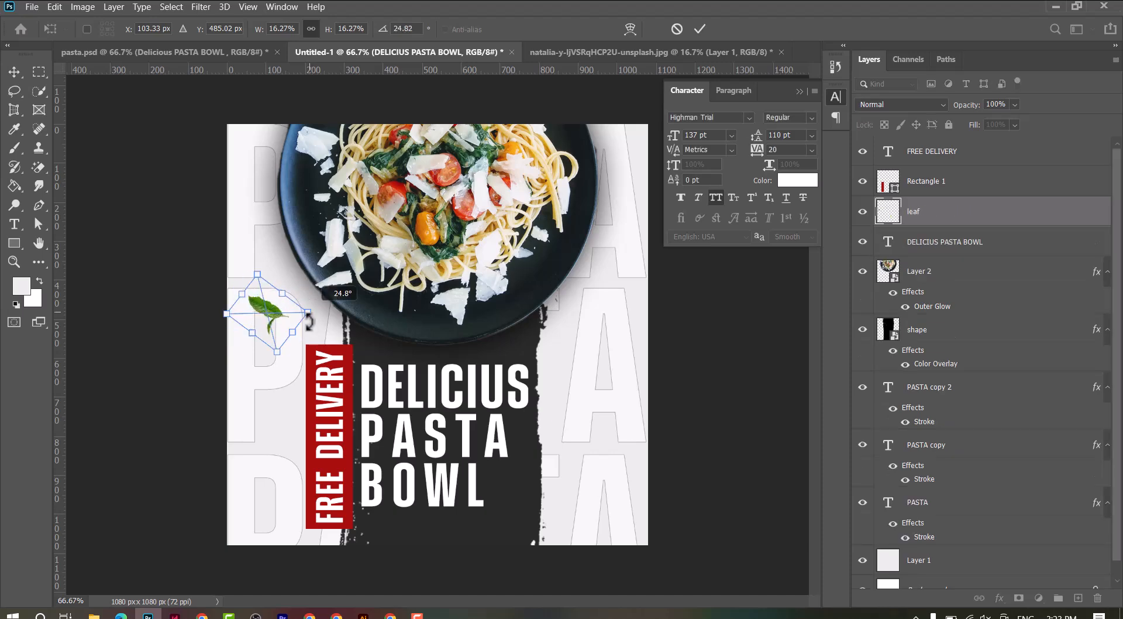
key(Return)
Rasterize the placed leaf and smudge its edges with the Smudge tool for a soft blur.
click(39, 186)
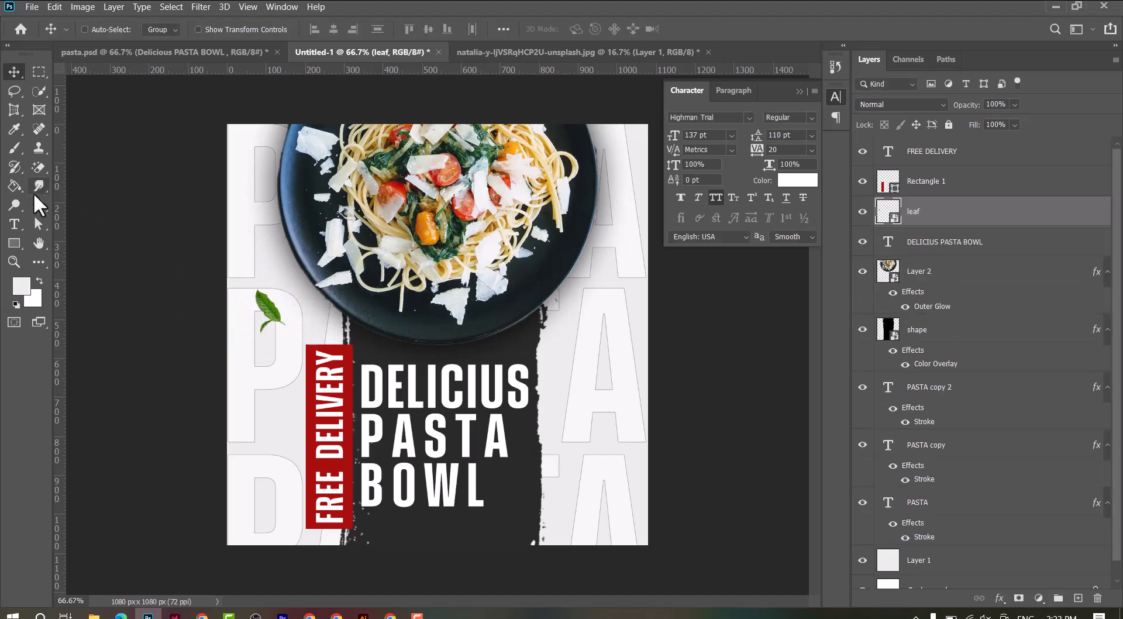
click(270, 311)
click(559, 253)
drag(282, 345, 291, 357)
click(14, 71)
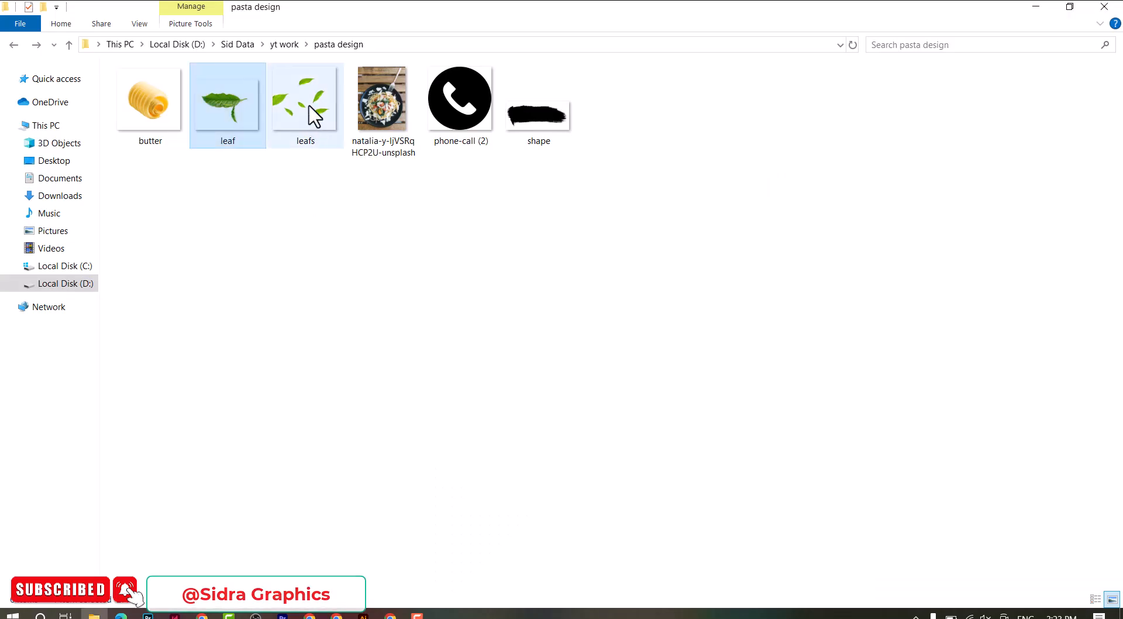
Open the leafs image, lasso its topmost leaf and bring it into the poster over the plate's right edge.
click(305, 108)
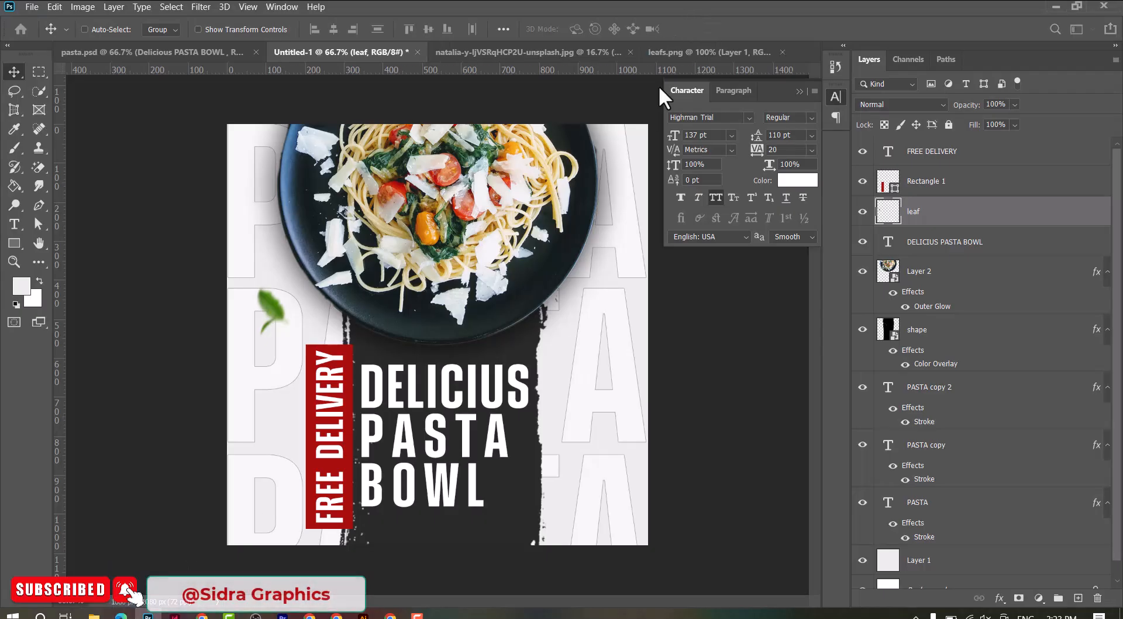
click(707, 52)
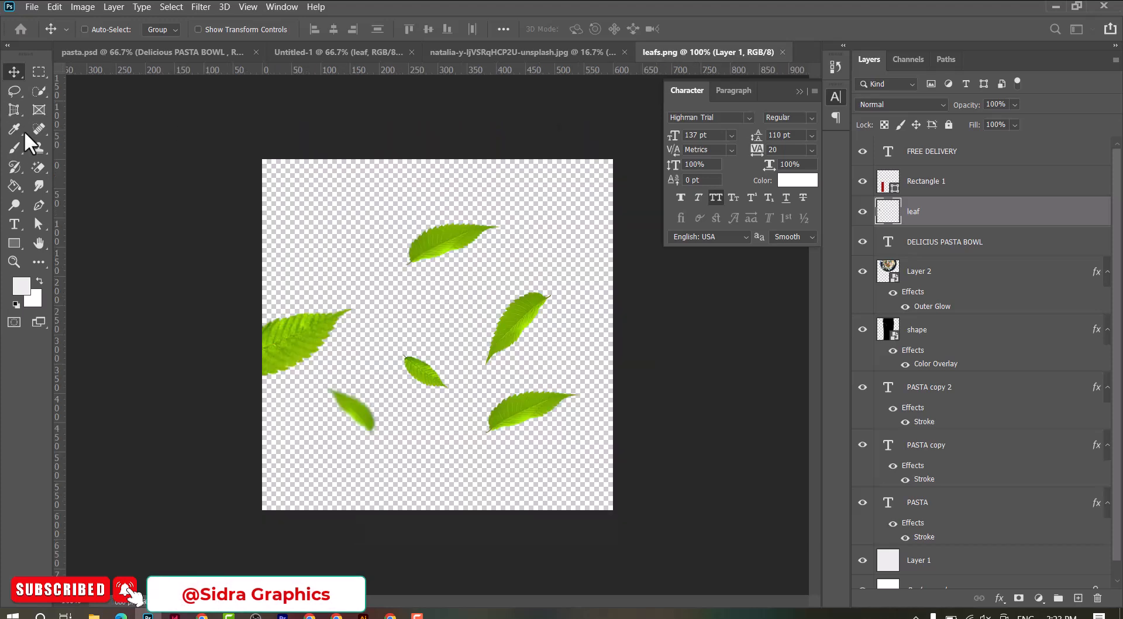
click(39, 90)
click(421, 240)
click(14, 72)
drag(440, 245, 556, 242)
Scale the new leaf down at the plate's right edge.
key(ctrl+t)
drag(643, 239, 560, 284)
key(Return)
Duplicate the small leaf to the poster's lower right and onto the red banner's edge, layering the latter above the rectangle.
drag(550, 233, 595, 498)
alt+drag(517, 454, 371, 406)
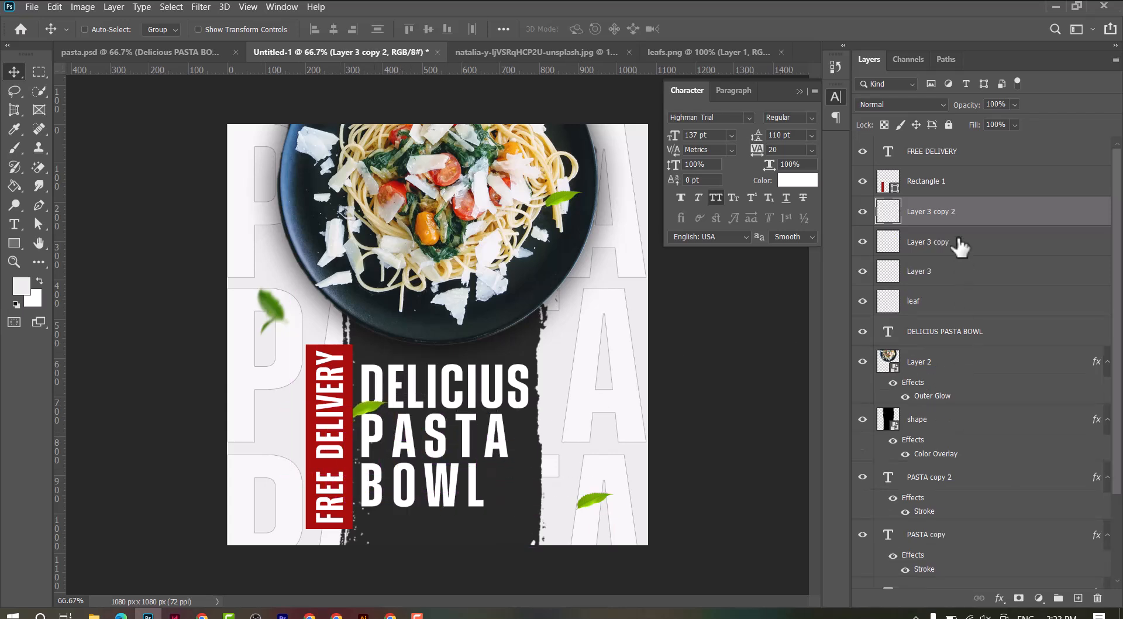
drag(958, 213, 939, 197)
mouse_move(345, 430)
mouse_down()
mouse_move(359, 399)
mouse_move(328, 423)
mouse_up()
Smudge the leaf at the poster's lower right and the leaf on the red banner's edge.
drag(588, 502, 620, 535)
click(38, 186)
click(15, 75)
right_click(356, 408)
click(380, 416)
click(37, 181)
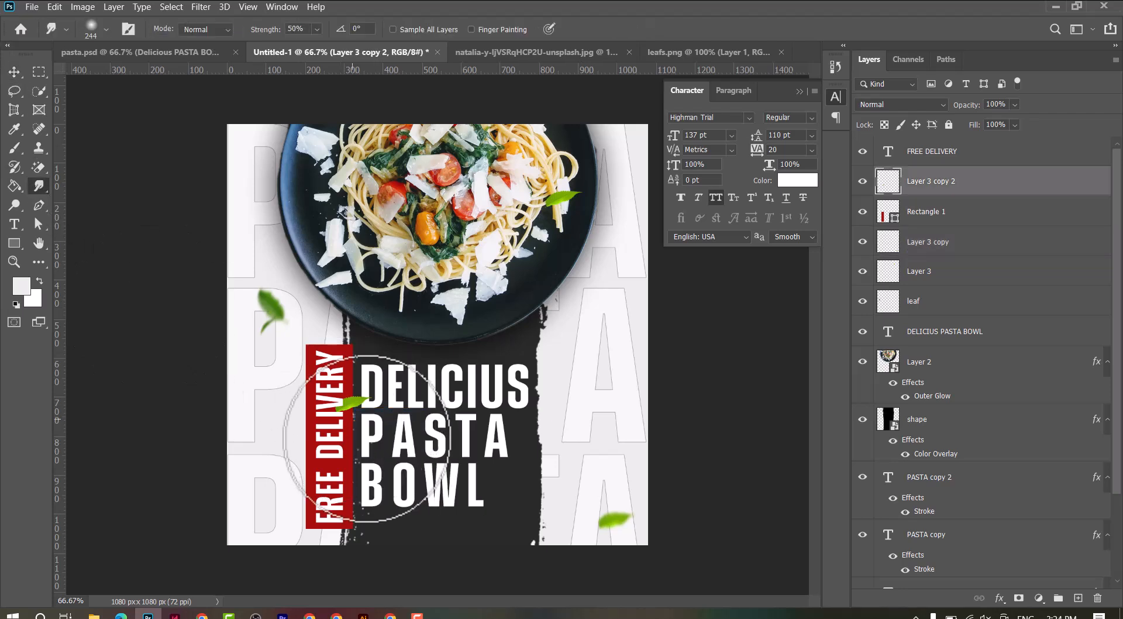
click(14, 73)
Smudge the small leaf on the plate's right edge.
right_click(559, 199)
click(578, 208)
click(38, 186)
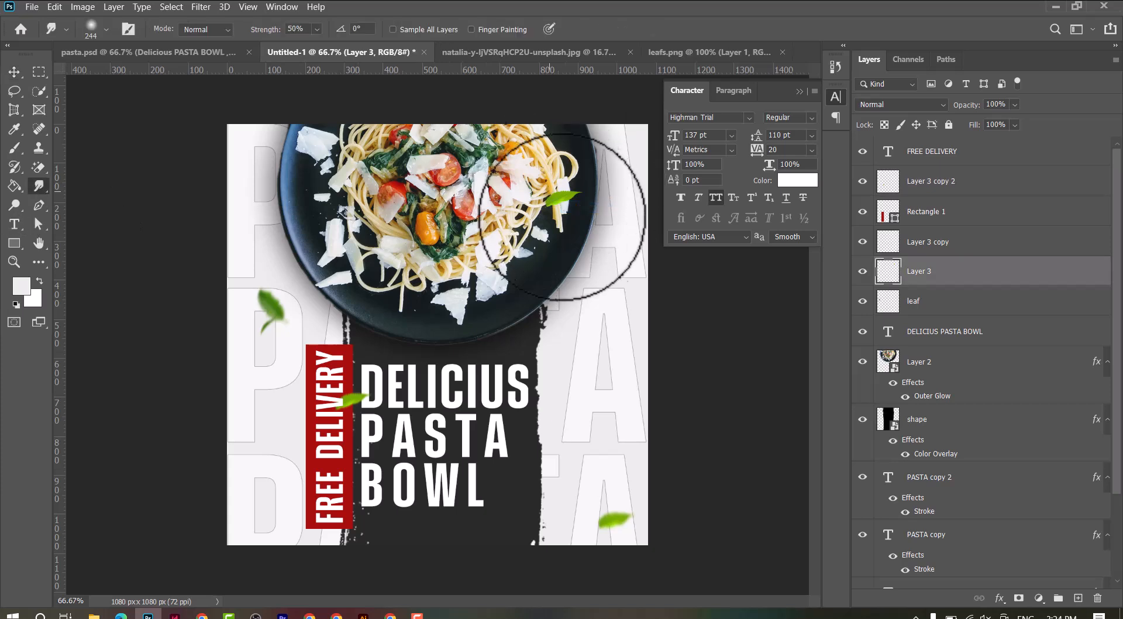
click(14, 71)
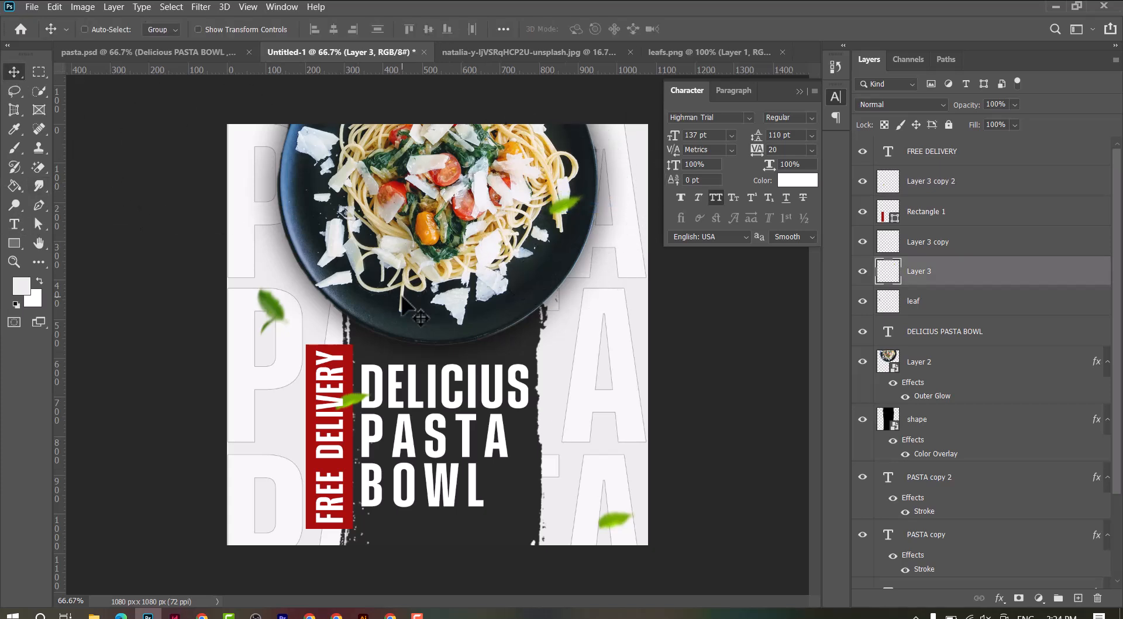
Place the butter image, scaled down, on the lower right of the plate.
click(96, 614)
drag(150, 114, 525, 266)
key(Return)
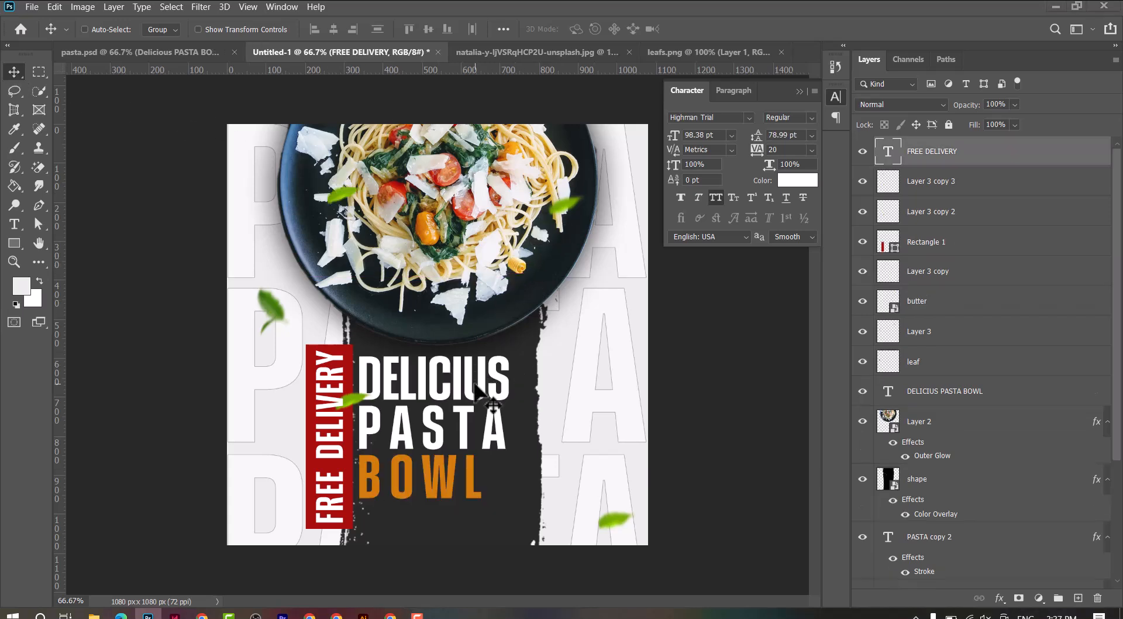
double_click(475, 385)
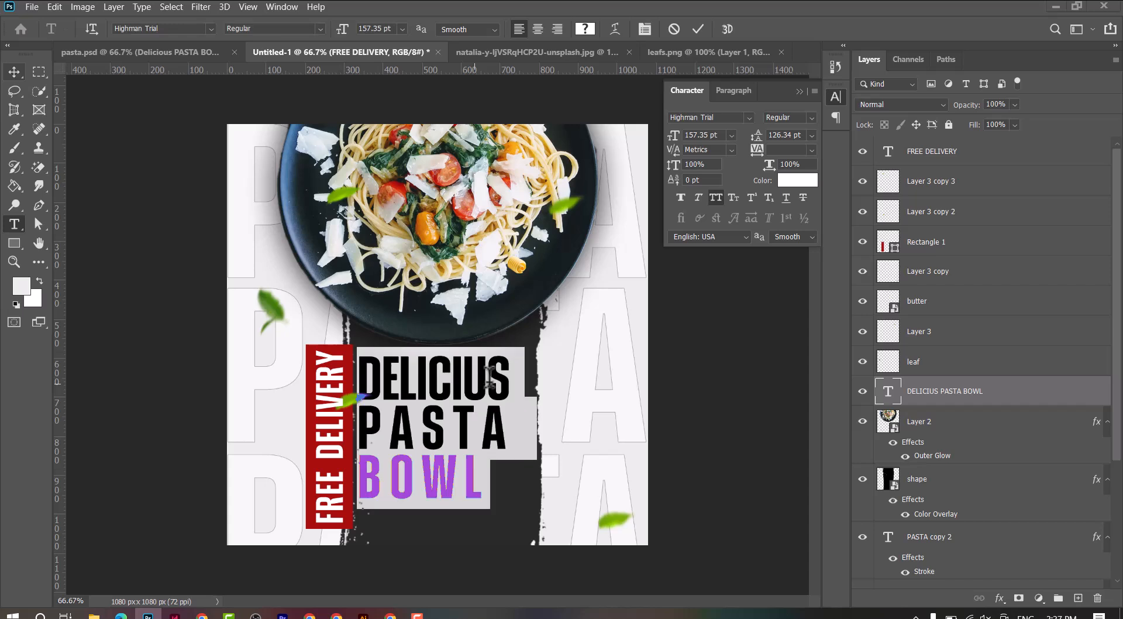
double_click(475, 374)
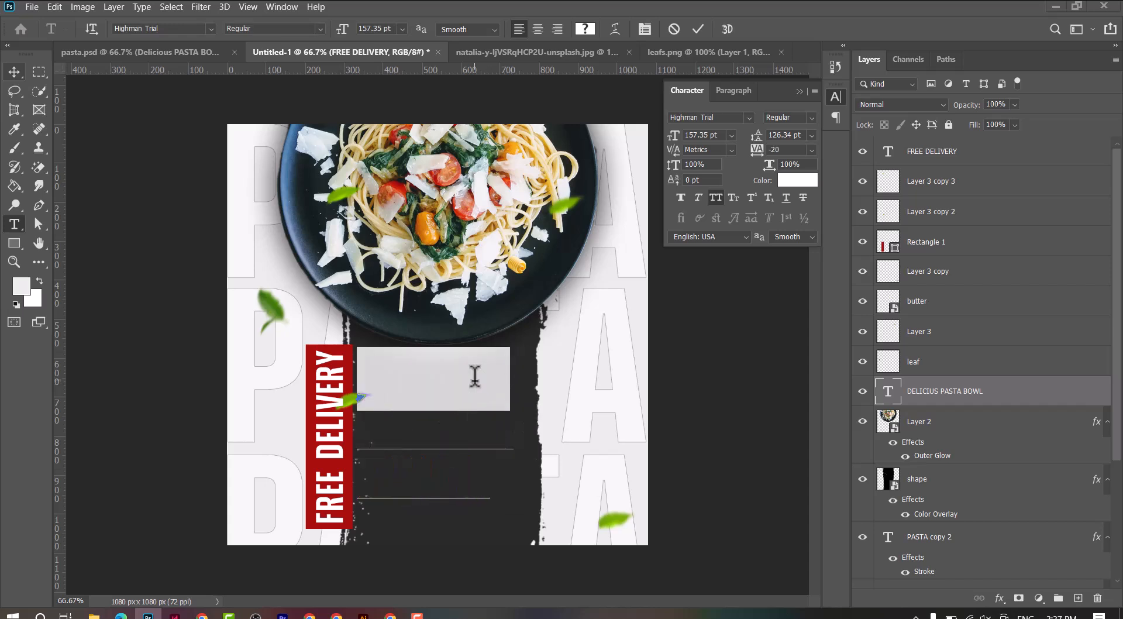
click(700, 29)
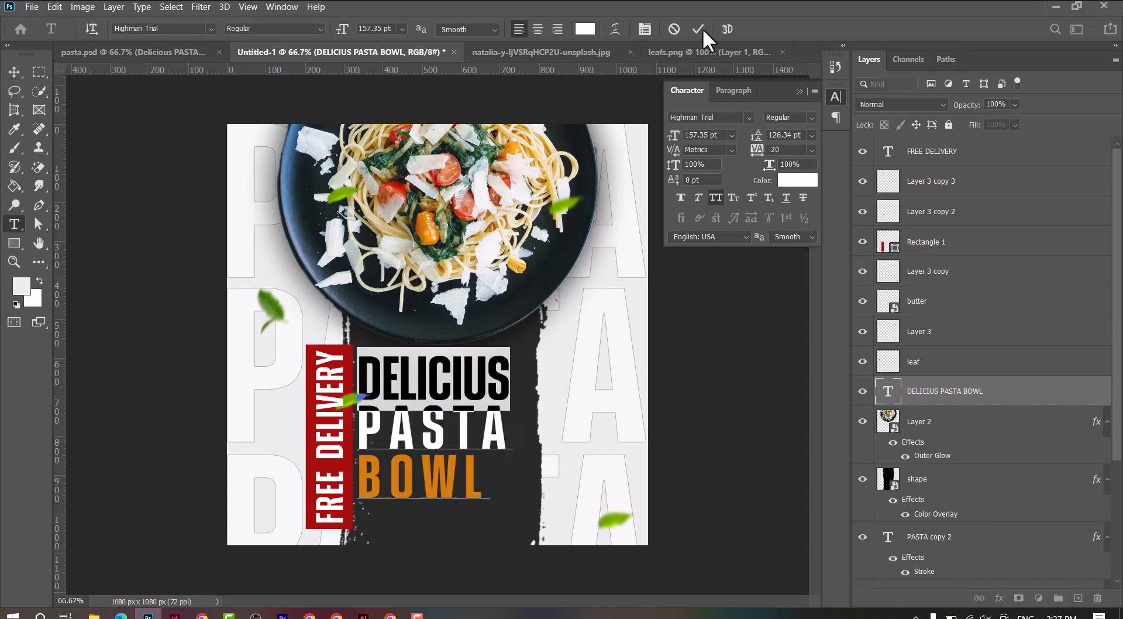
Correct the heading's first word to DELICIOUS by inserting the missing O.
double_click(452, 383)
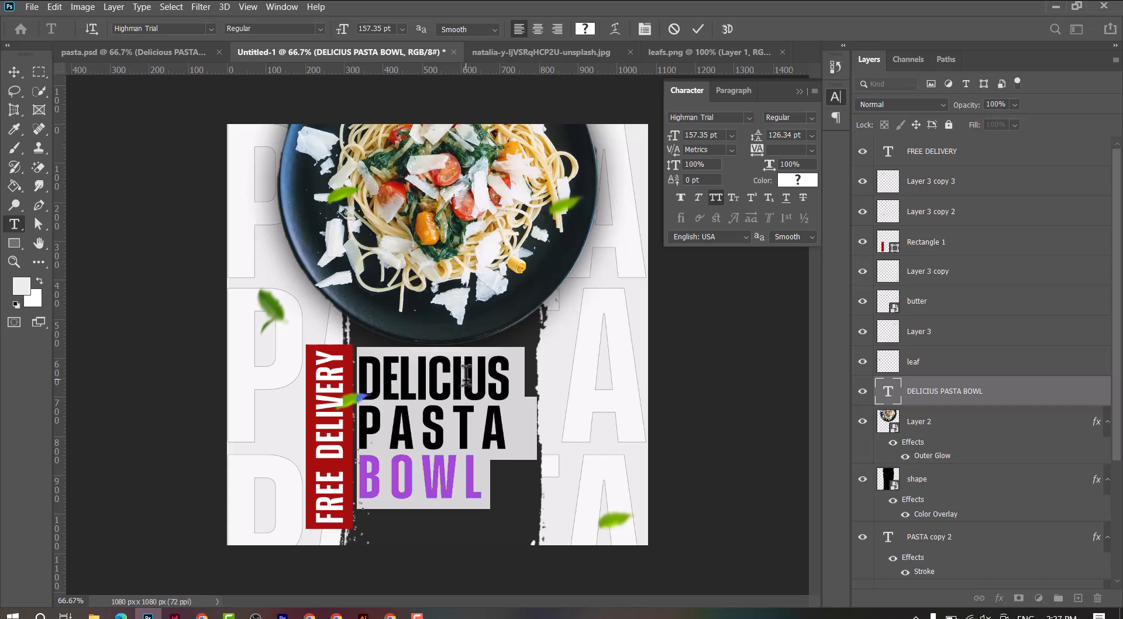
click(465, 374)
text(O)
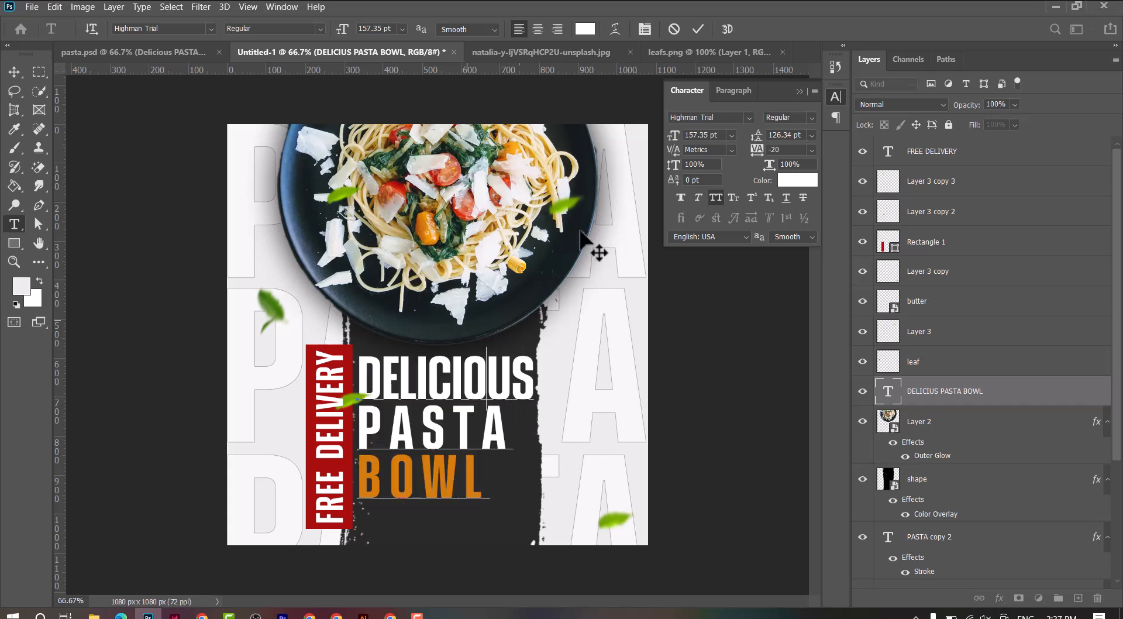
click(698, 29)
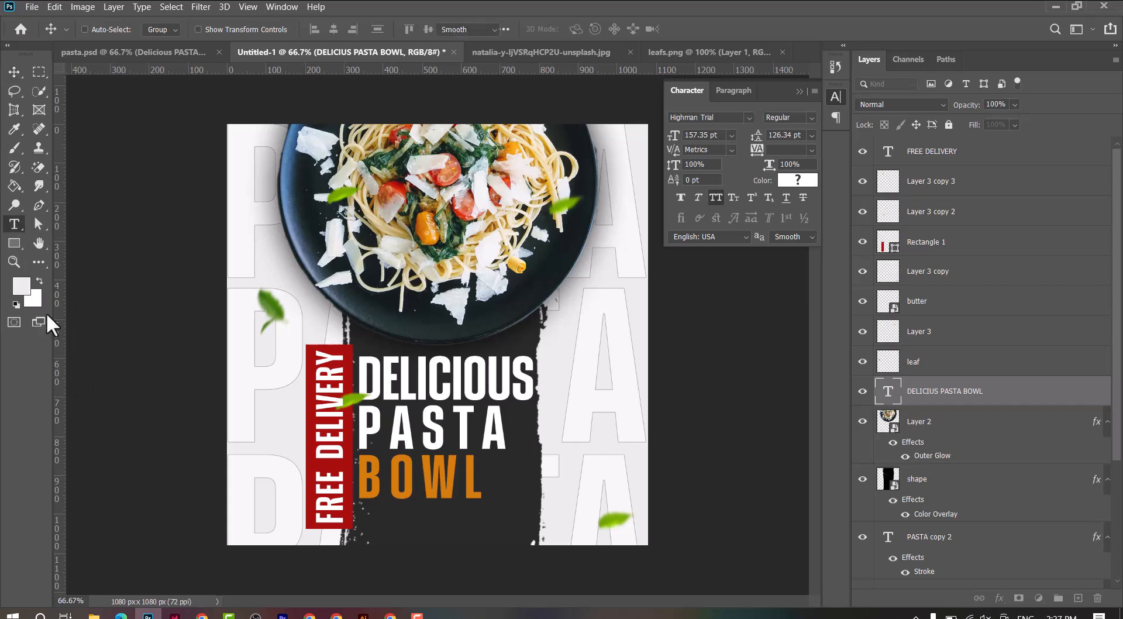
Add a new text layer containing the phone number beside the heading and set its font to Anydore.
click(111, 405)
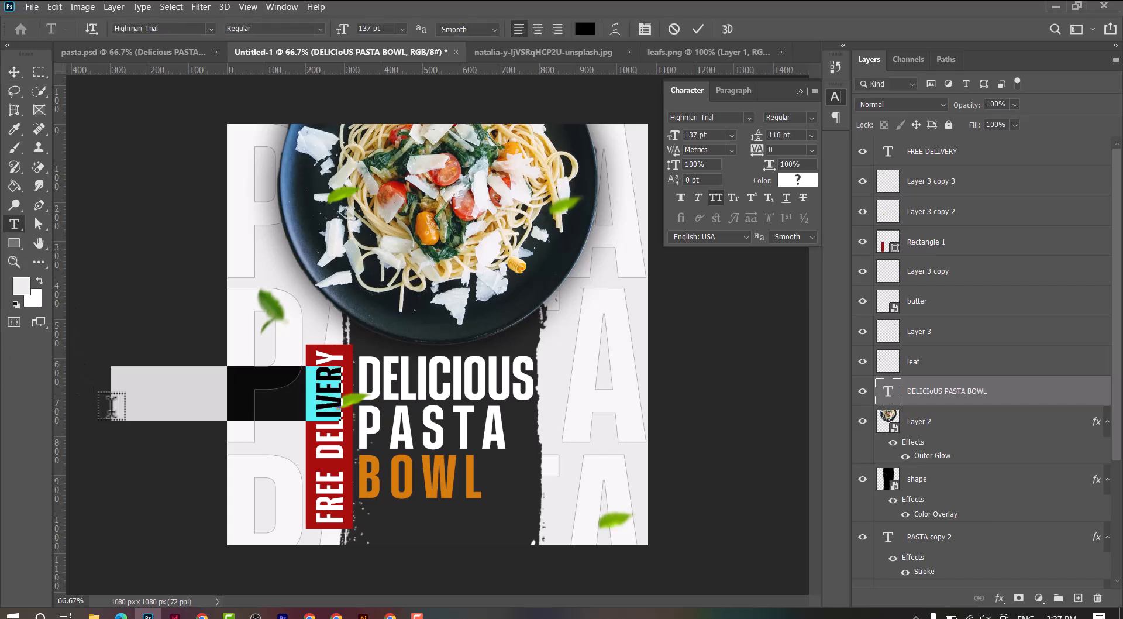
key(BackSpace)
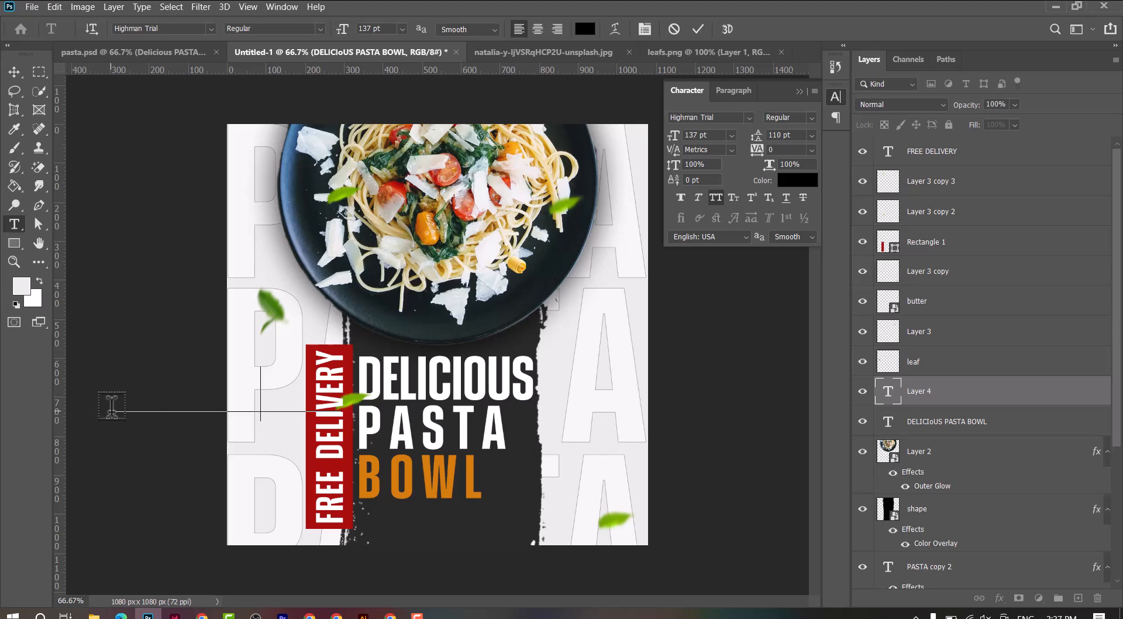
text(8 90)
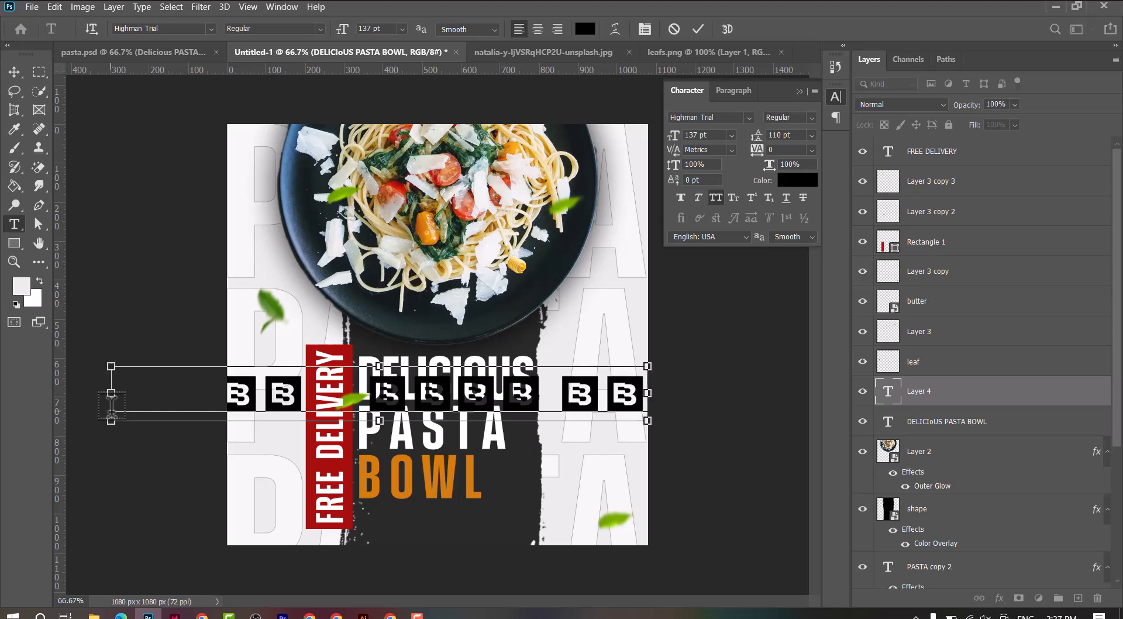
key(ctrl+a)
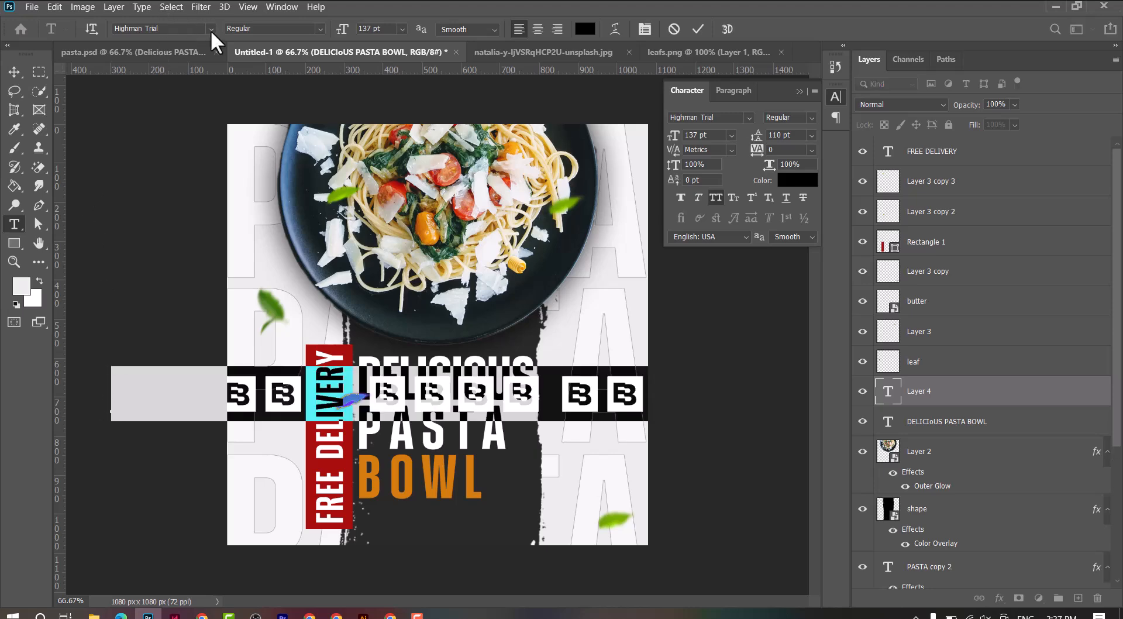
click(211, 29)
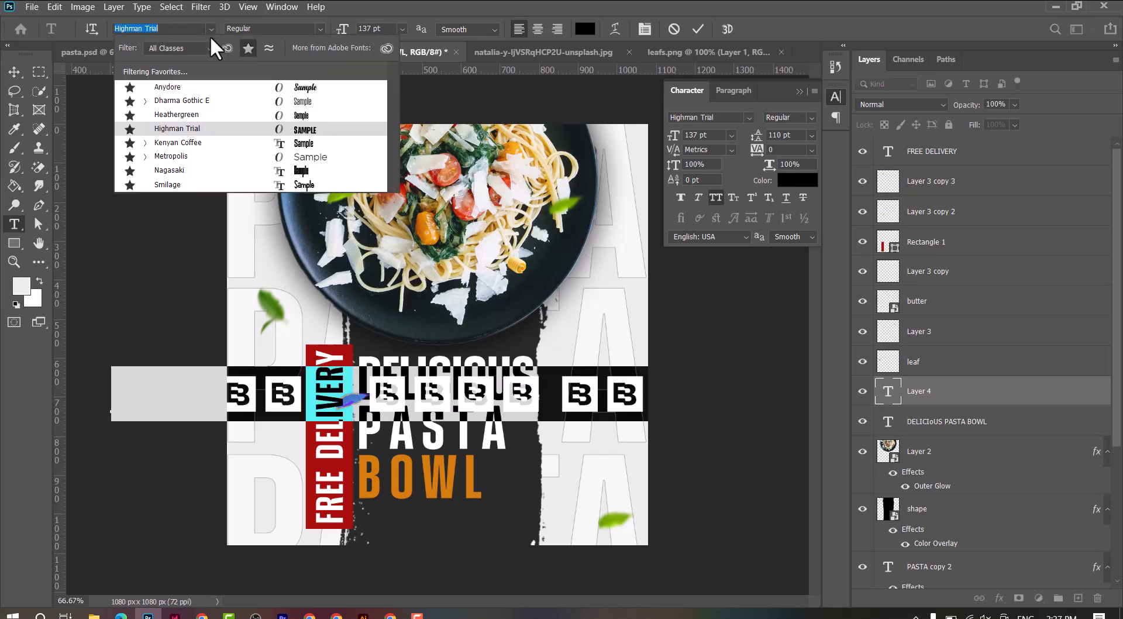
click(199, 87)
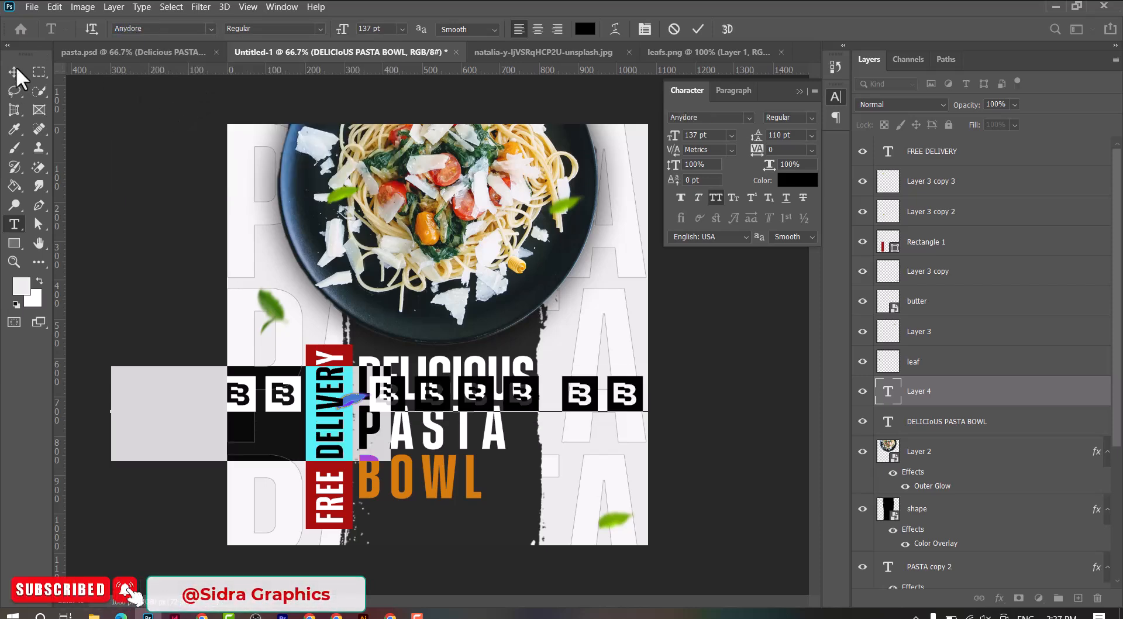
Set the phone number text to 72 pt and move it directly beneath the word BOWL on the dark brush stroke.
click(402, 29)
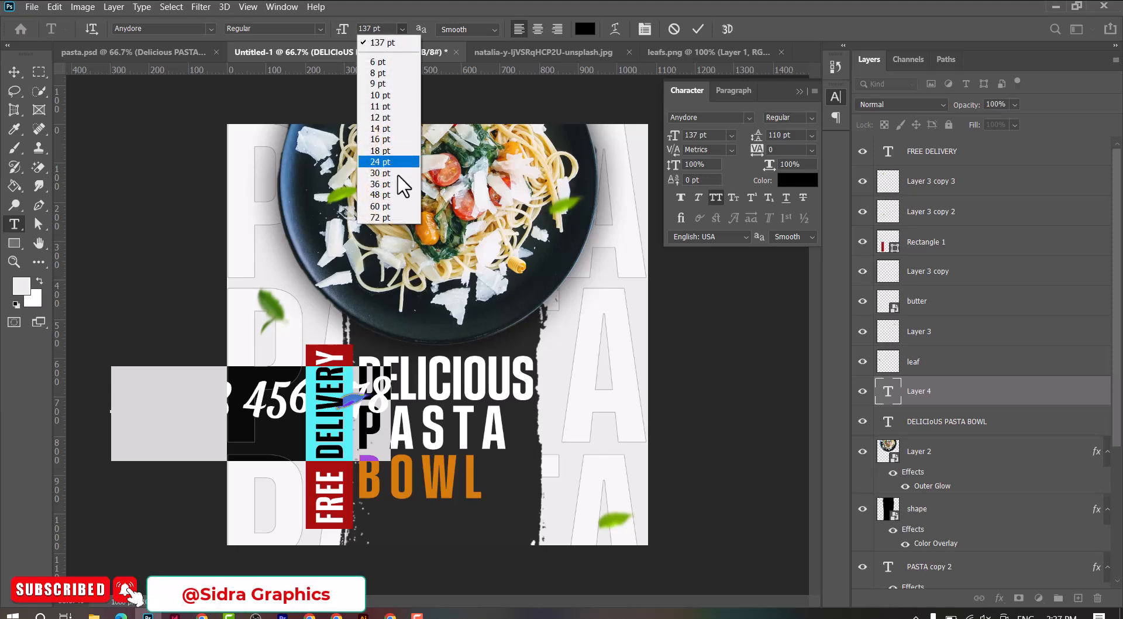
click(391, 217)
click(14, 71)
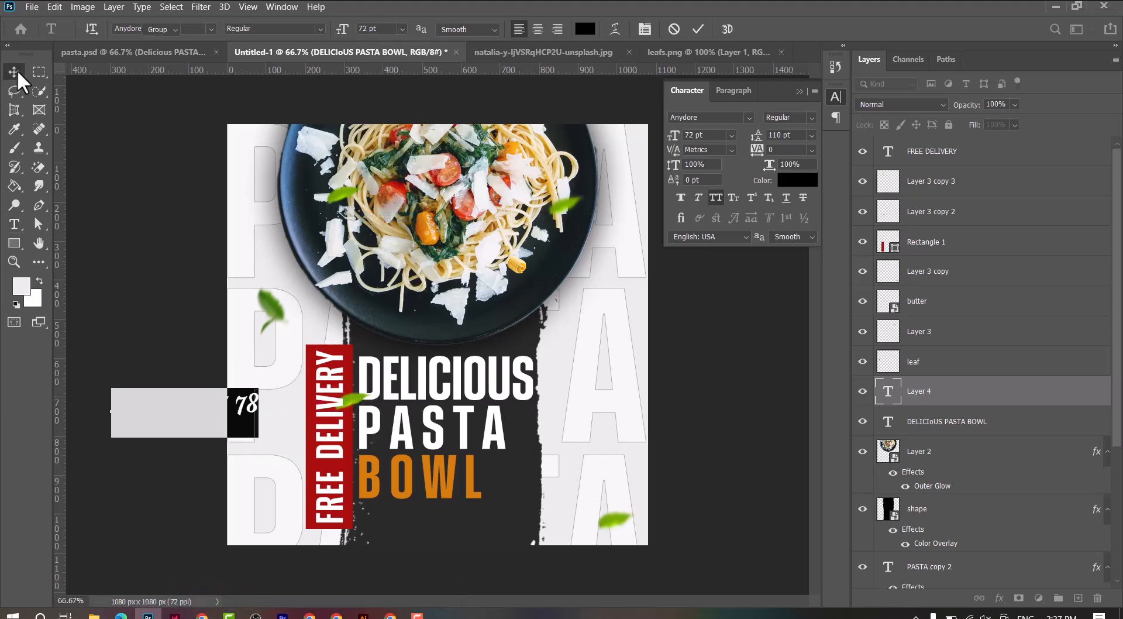
drag(246, 407, 475, 522)
Change the phone number's text color to white (ffffff).
key(t)
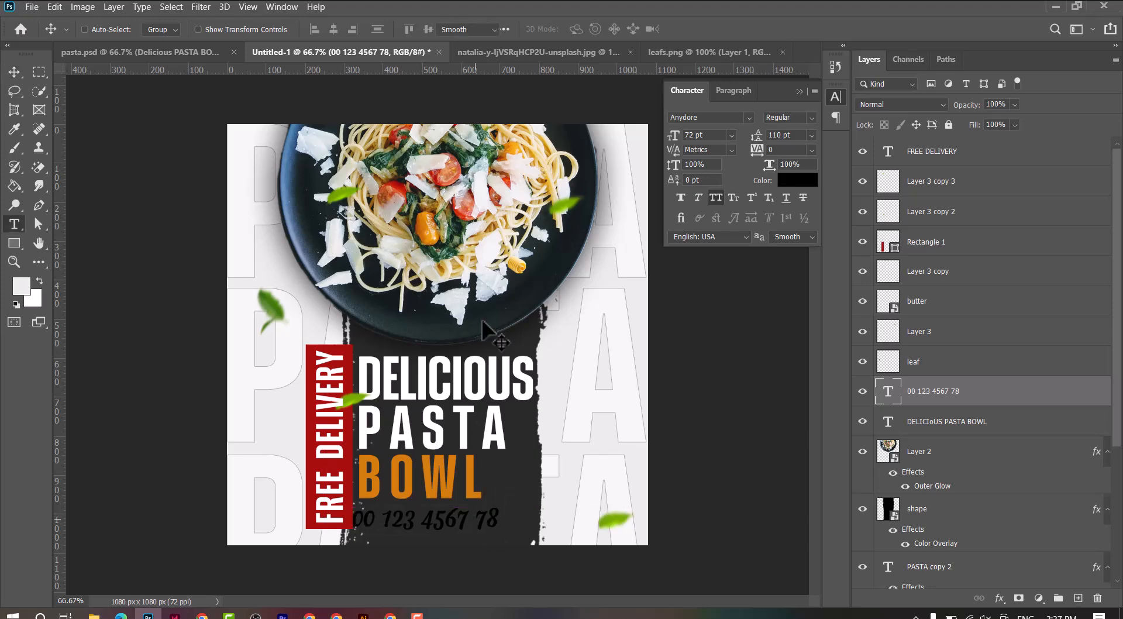
key(Return)
click(586, 36)
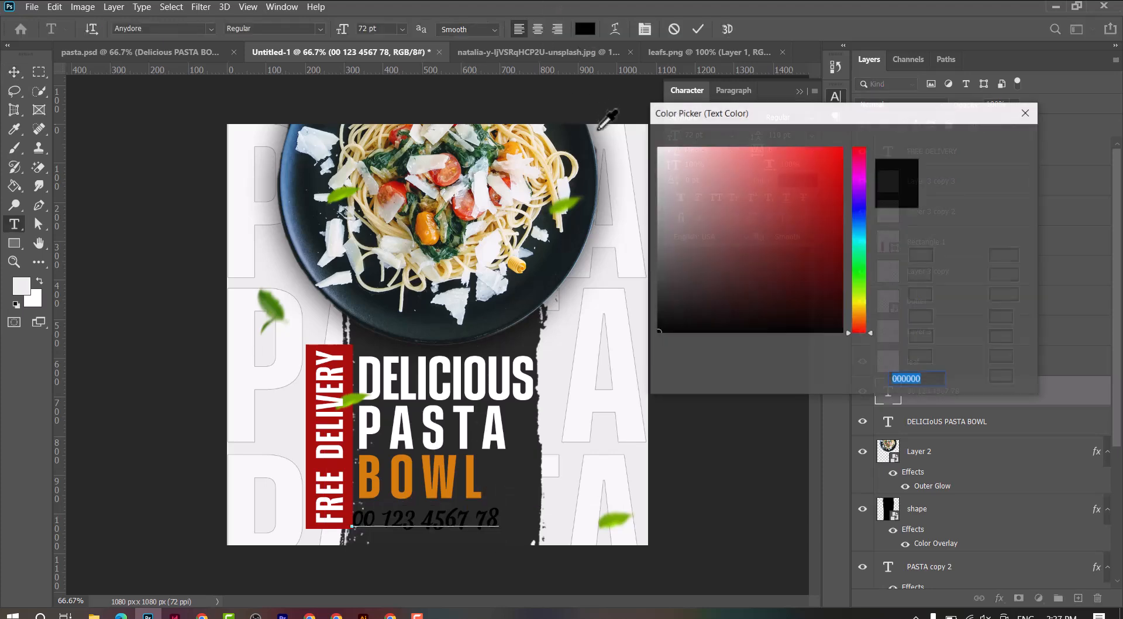
drag(667, 175, 648, 134)
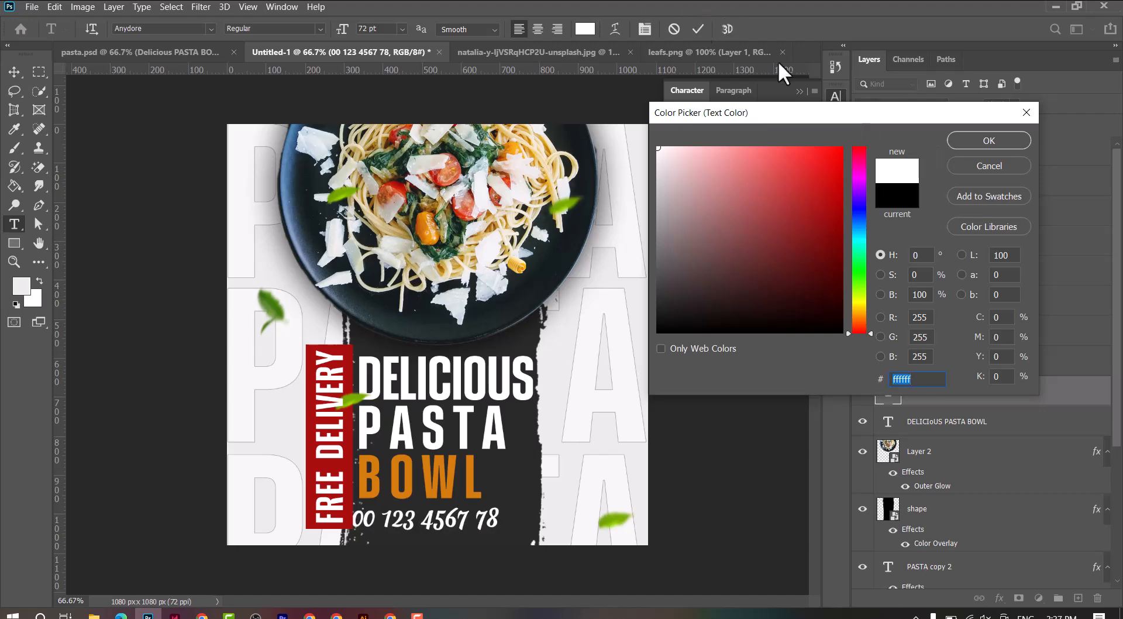
click(1007, 140)
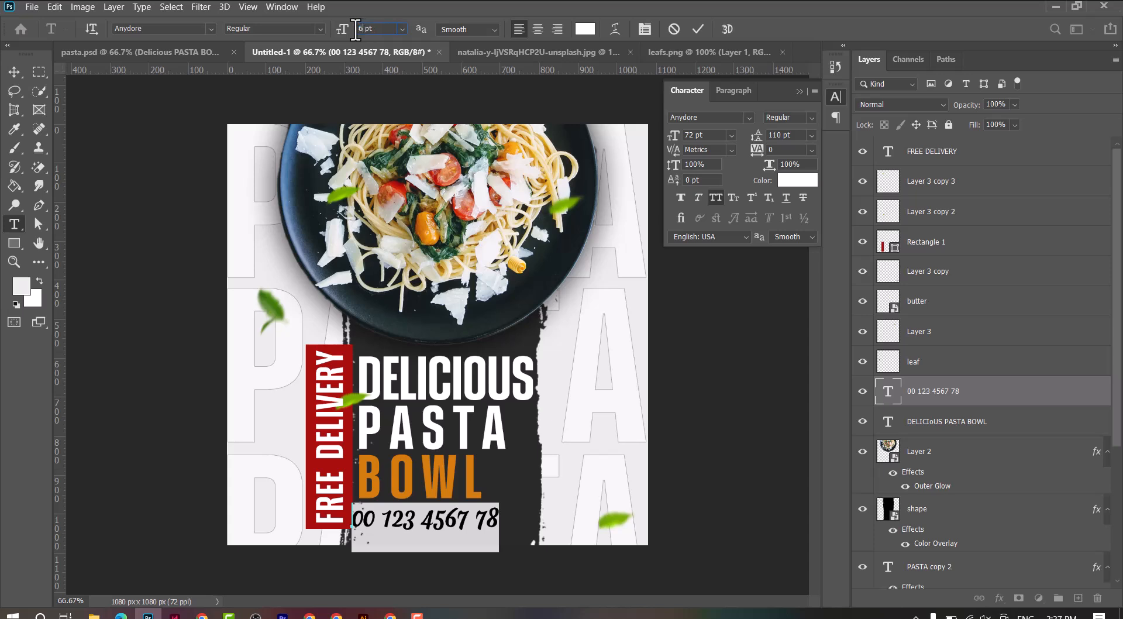
Reduce the phone number's font size to 60 pt.
click(355, 31)
text(60)
key(Return)
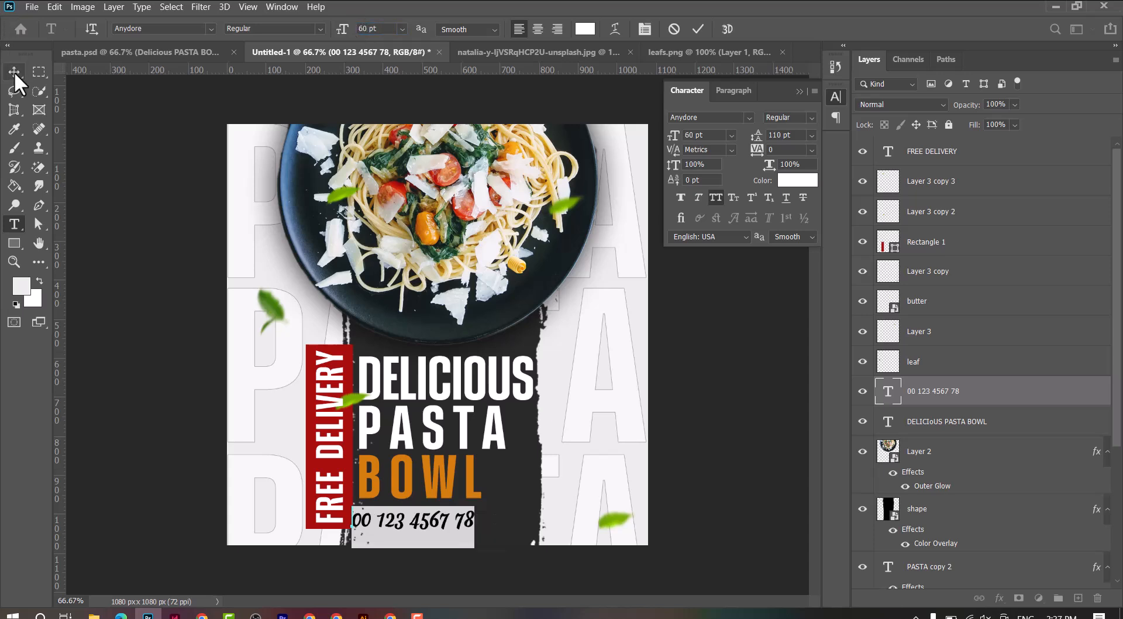
Move the phone number slightly down and to the right under BOWL, and fine-tune its position with small nudges to the left.
click(14, 71)
drag(417, 529, 443, 528)
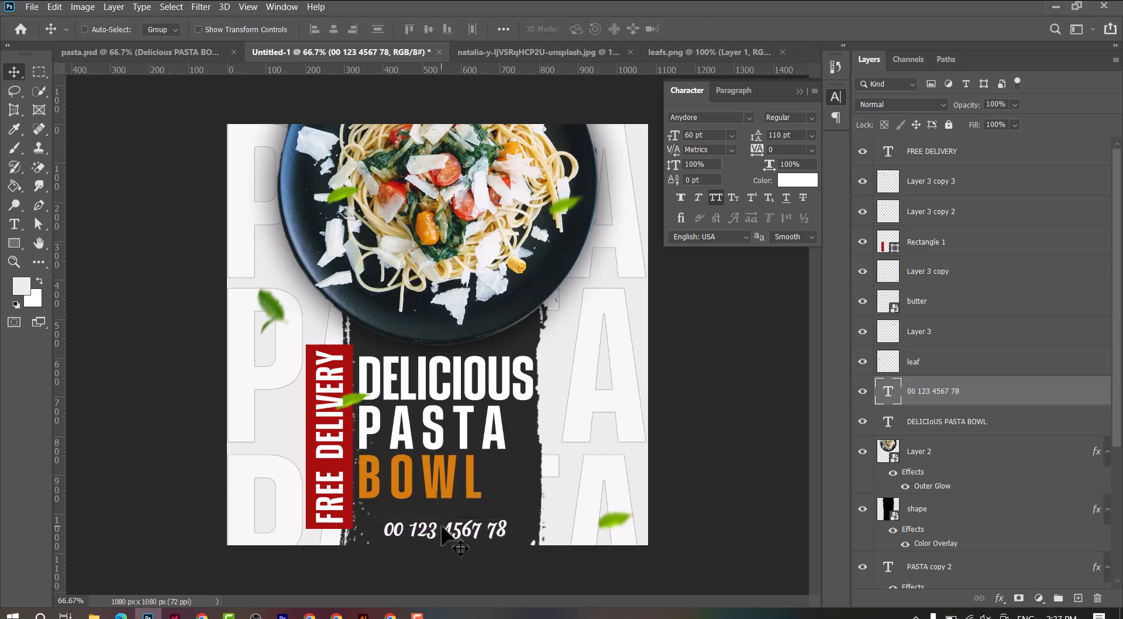
key(Left)
key(Left)
key(Left)
key(Left)
key(Left)
key(Left)
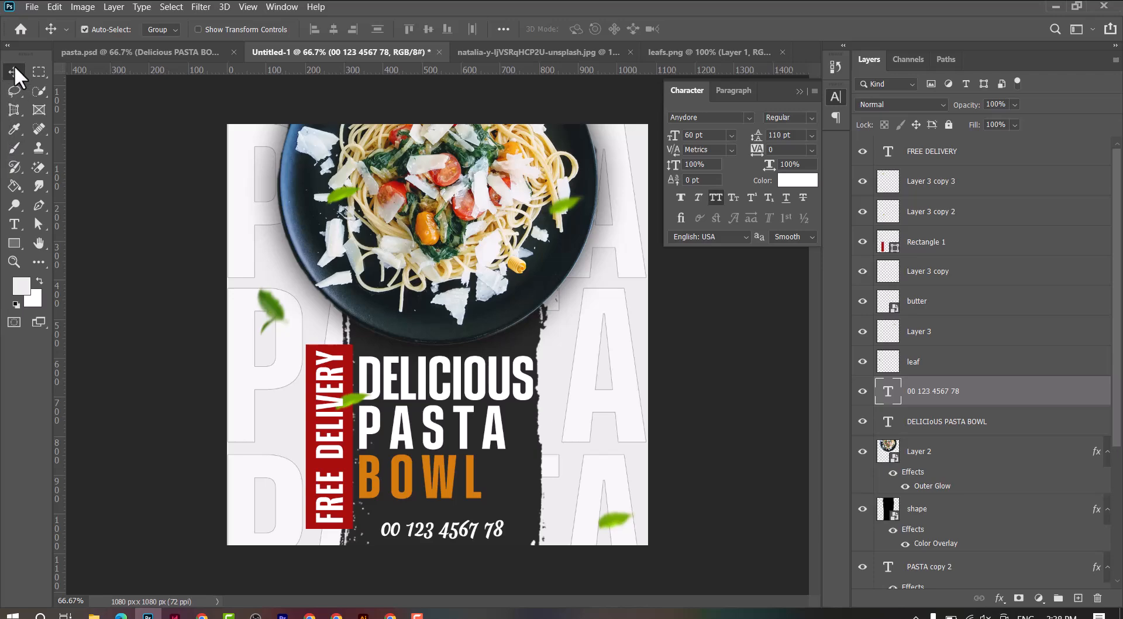
key(ctrl+plus)
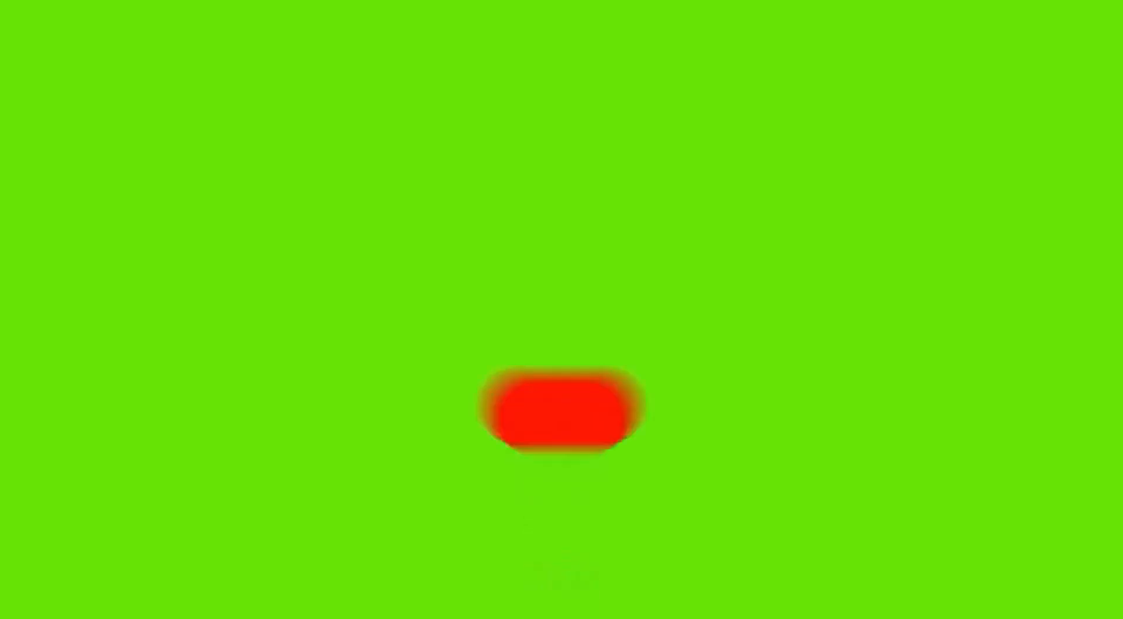